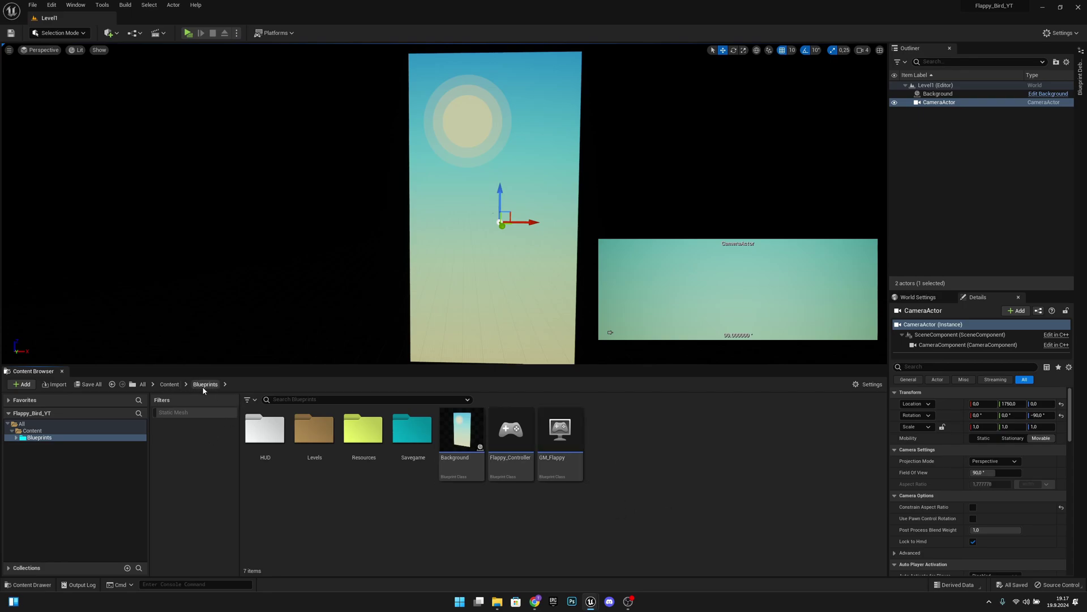
# Create a new Blueprint Class with Character as parent, named Player_Bird
pyautogui.rightClick(613, 438)
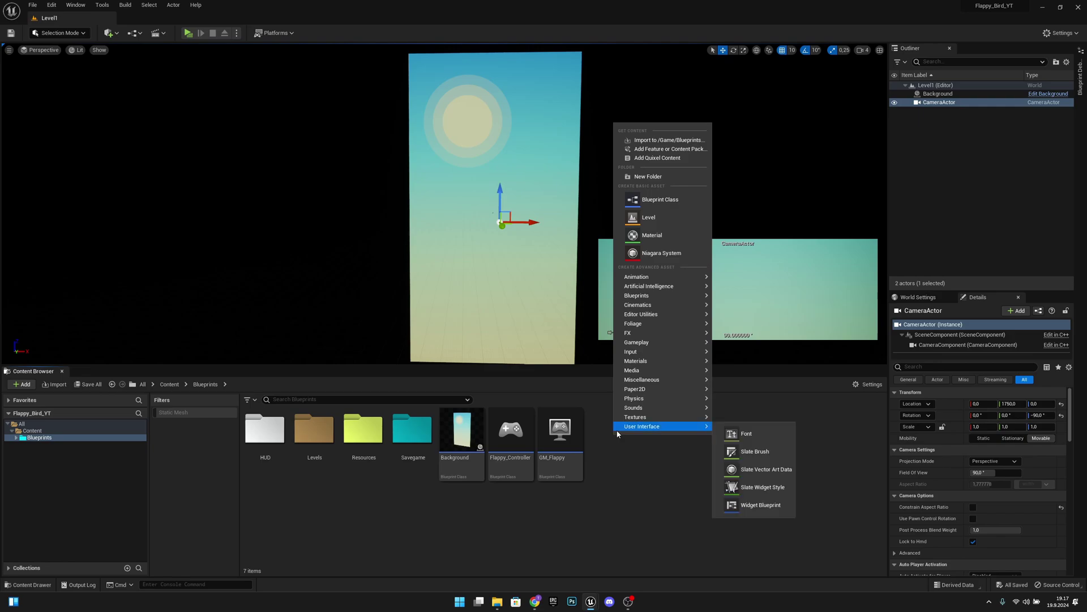
pyautogui.click(665, 203)
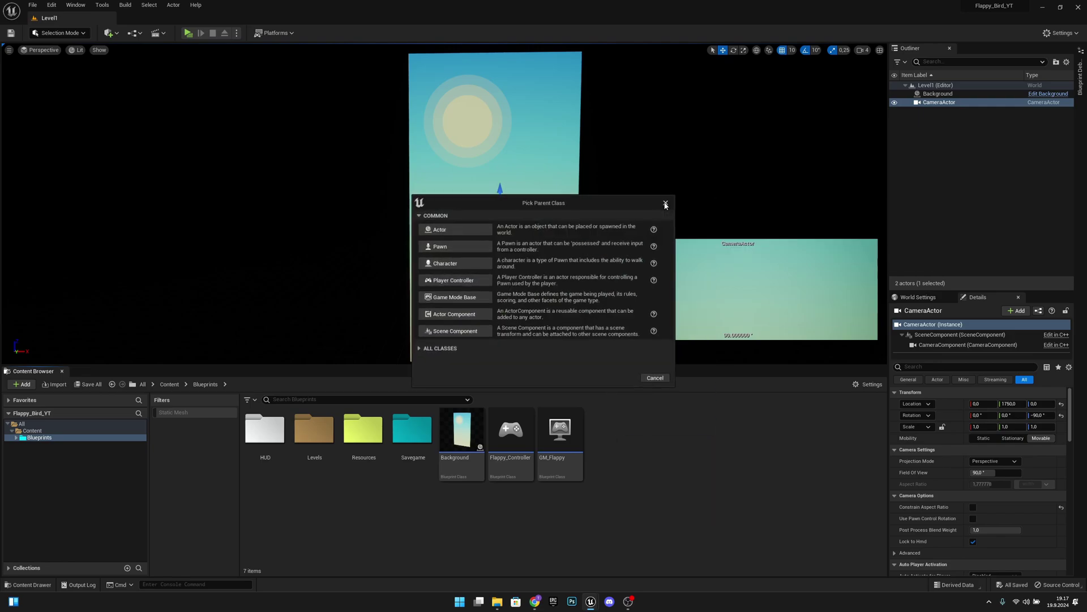
pyautogui.click(455, 263)
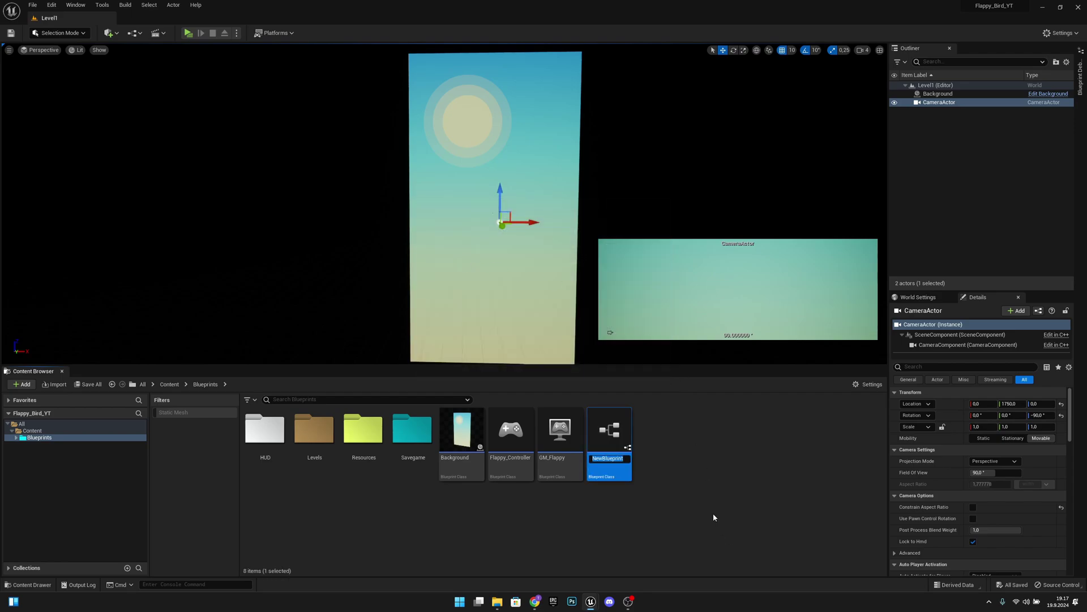
pyautogui.write('Player_Bird')
pyautogui.press('Return')
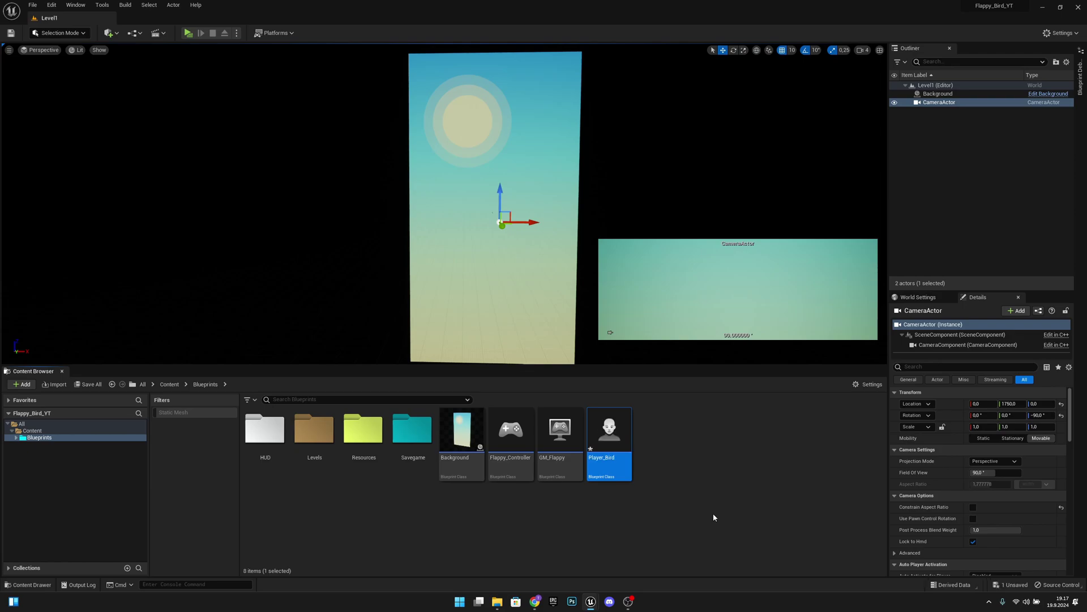
# Open Player_Bird and add a Paper Flipbook component named Bird
pyautogui.doubleClick(609, 433)
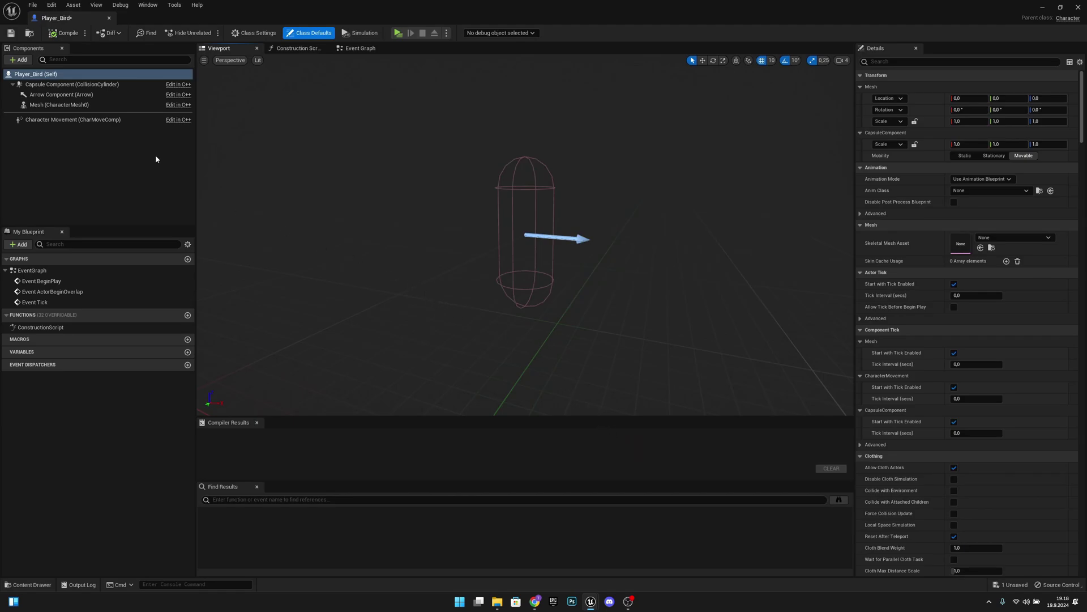
pyautogui.click(24, 61)
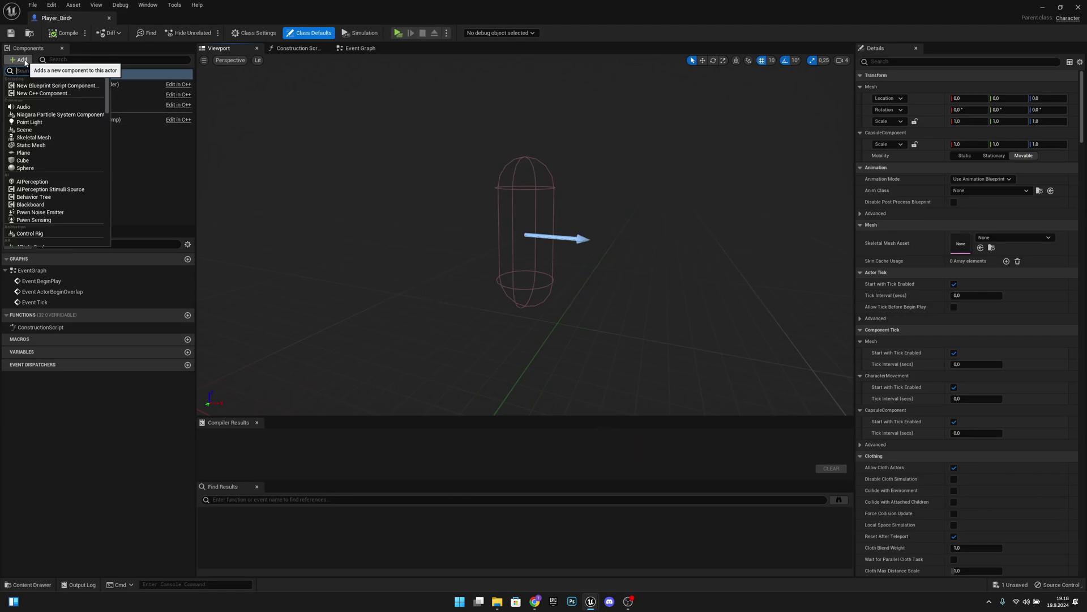
pyautogui.write('paper')
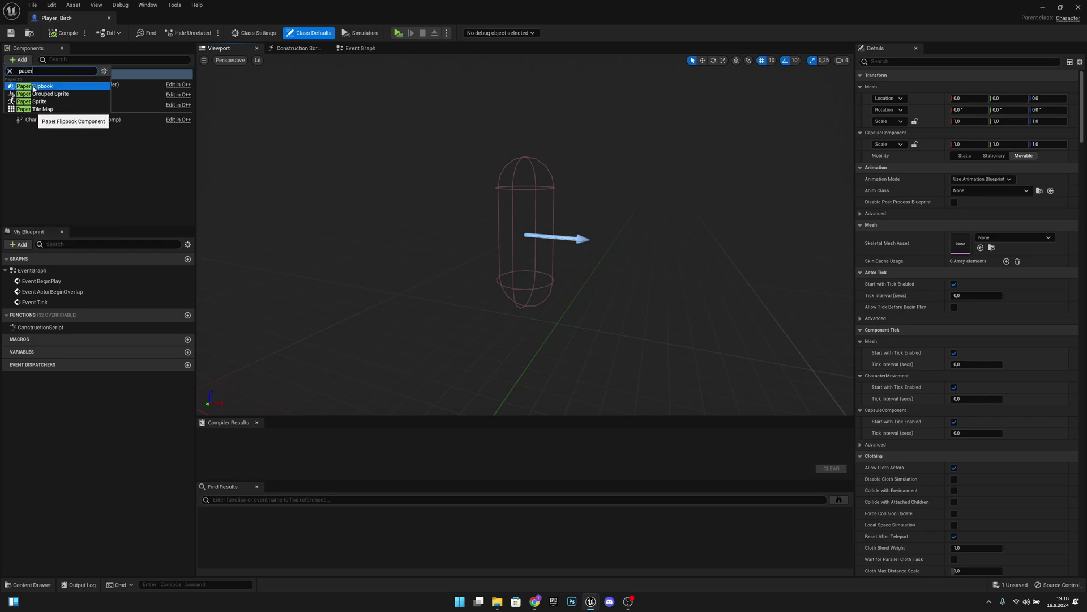
pyautogui.click(34, 89)
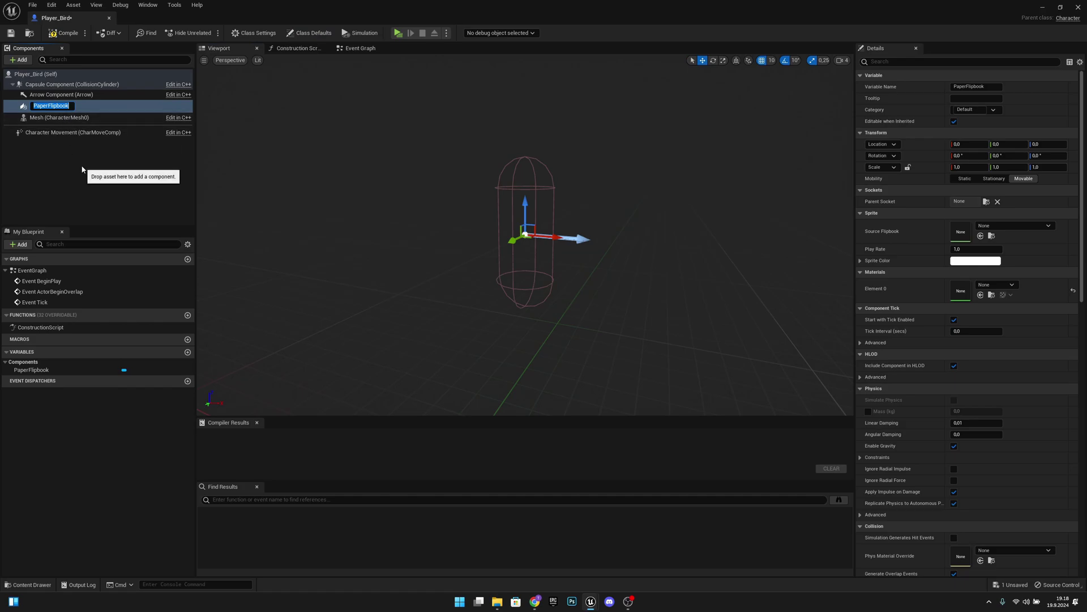
pyautogui.write('Bird')
pyautogui.press('Return')
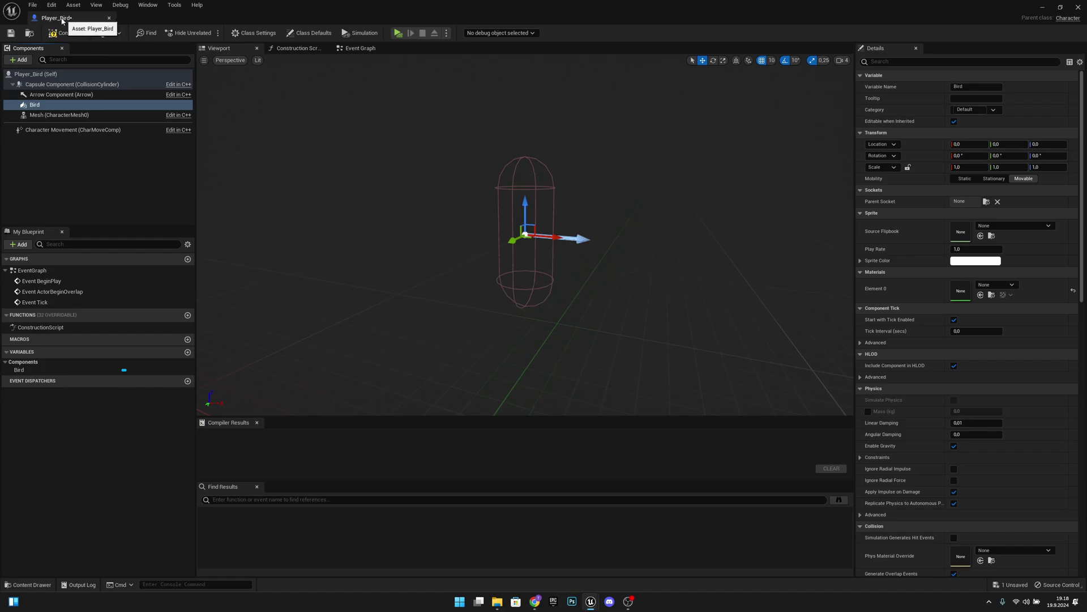
pyautogui.hotkey('alt', 'Tab')
pyautogui.click(158, 18)
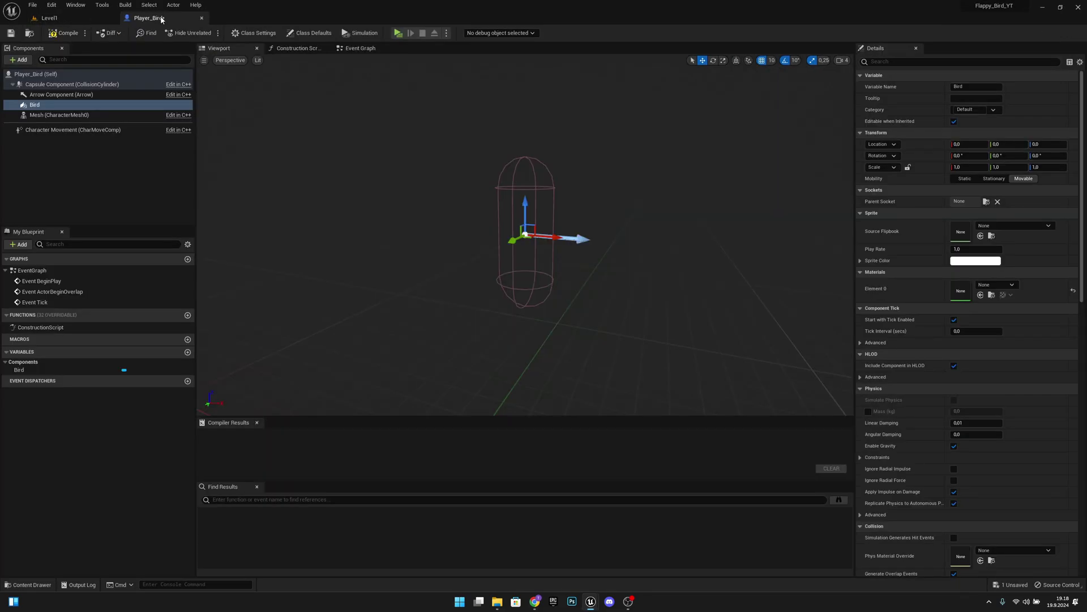
# In the Level1 Content Browser, open the Resources/Sprites folder
pyautogui.click(93, 22)
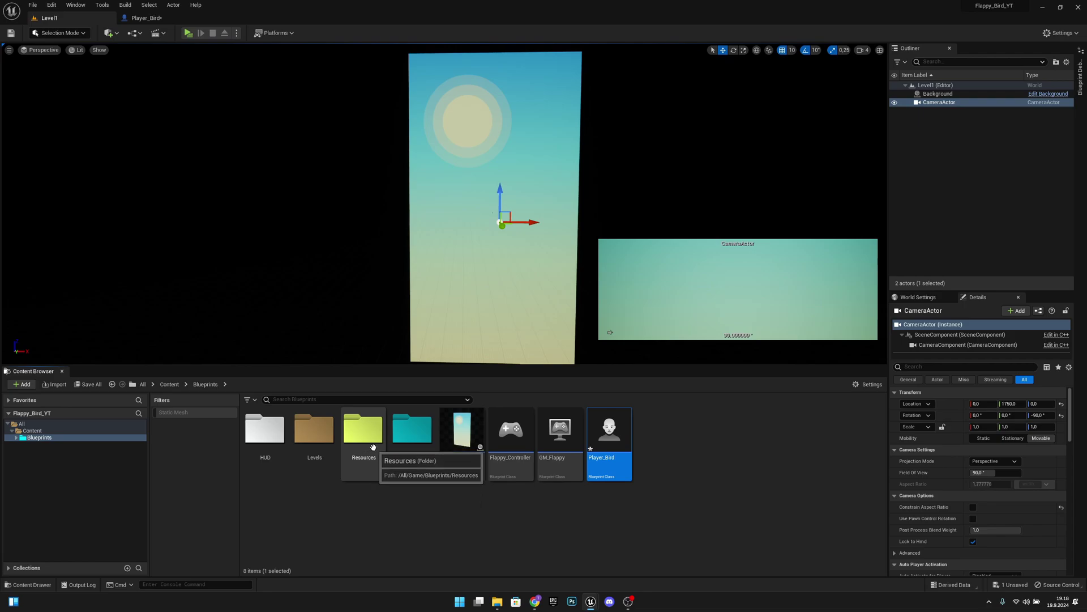
pyautogui.doubleClick(373, 447)
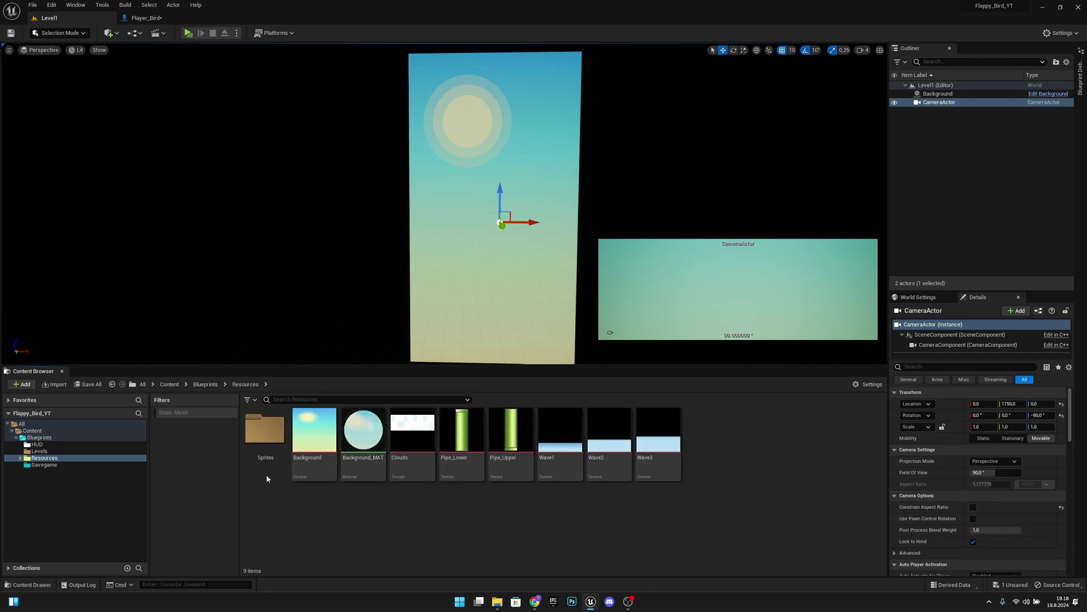
pyautogui.doubleClick(264, 430)
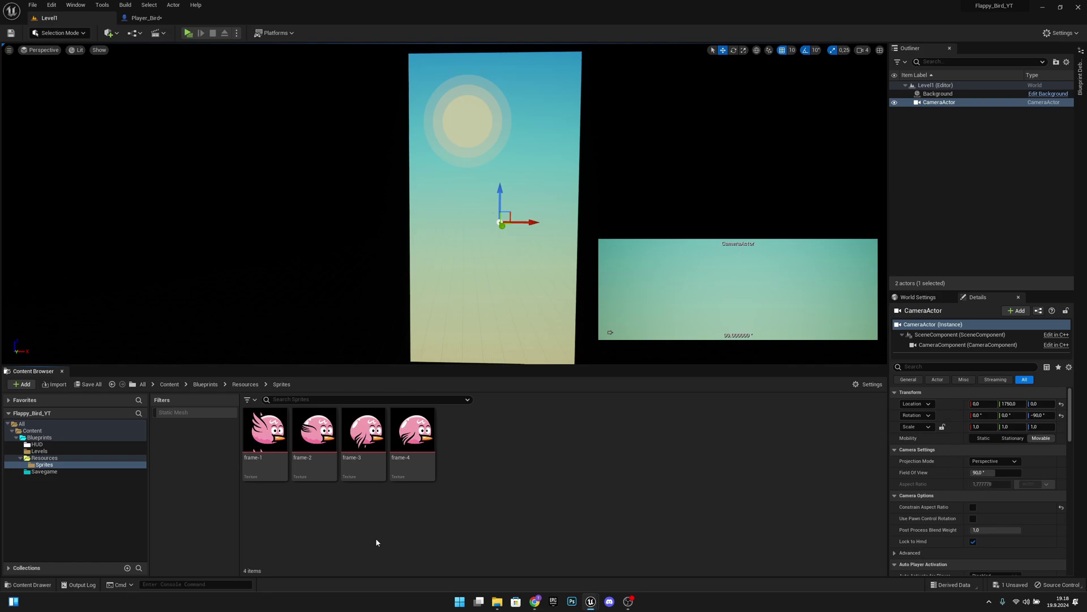
pyautogui.rightClick(311, 429)
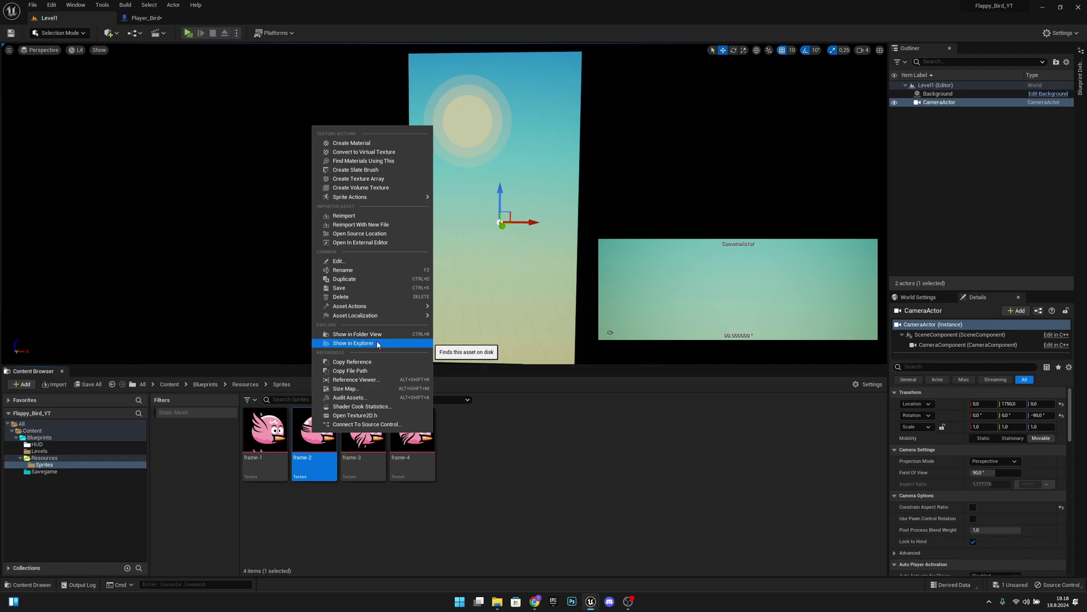
pyautogui.click(393, 528)
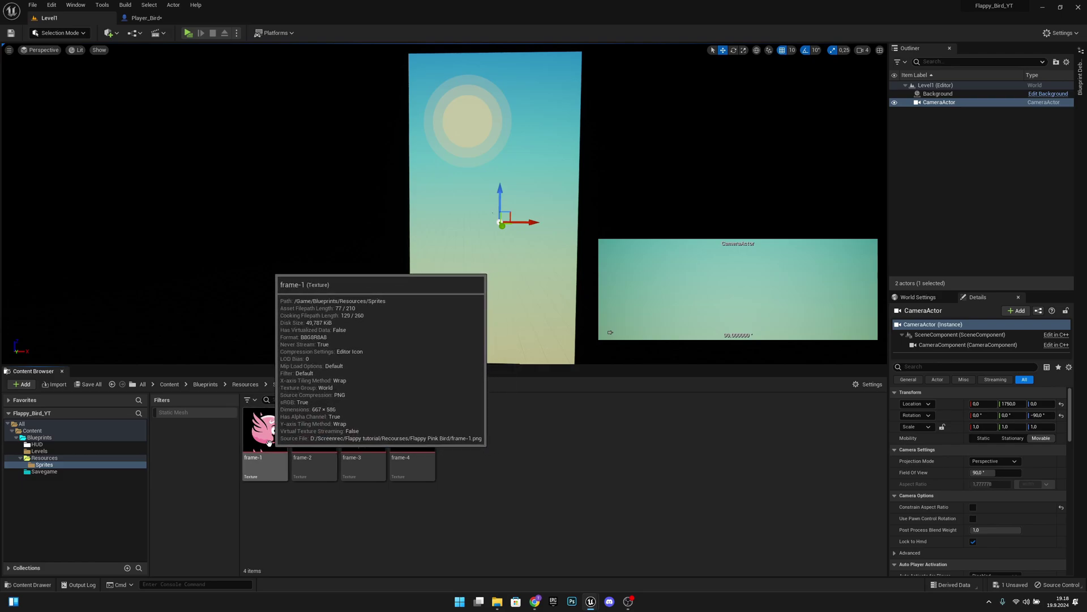
# Select the four bird textures, frame-1 through frame-4
pyautogui.click(269, 442)
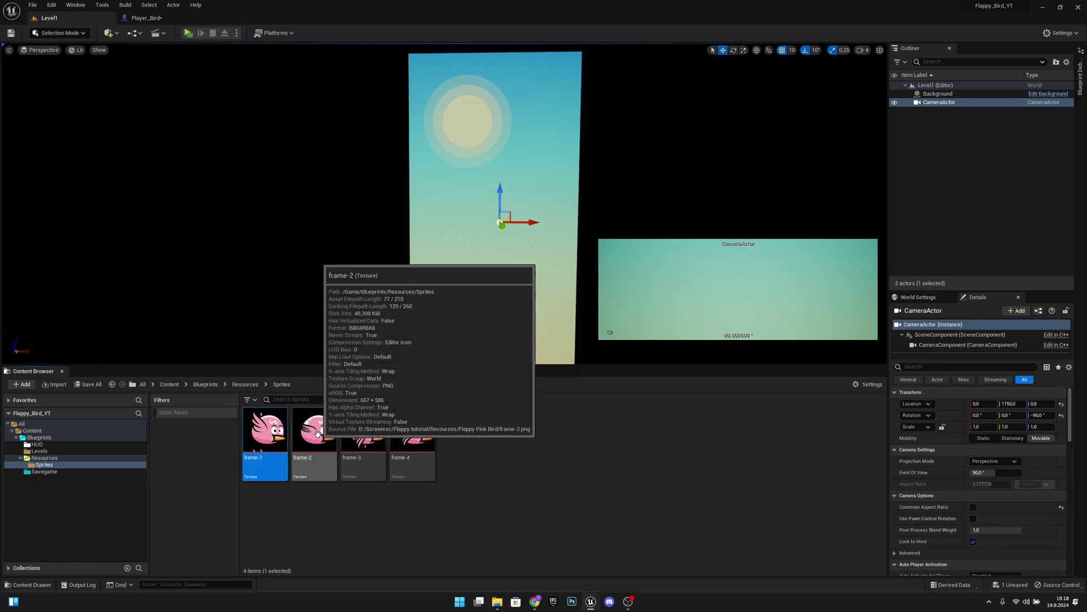
pyautogui.keyDown('ctrl'); pyautogui.click(317, 434); pyautogui.keyUp('ctrl')
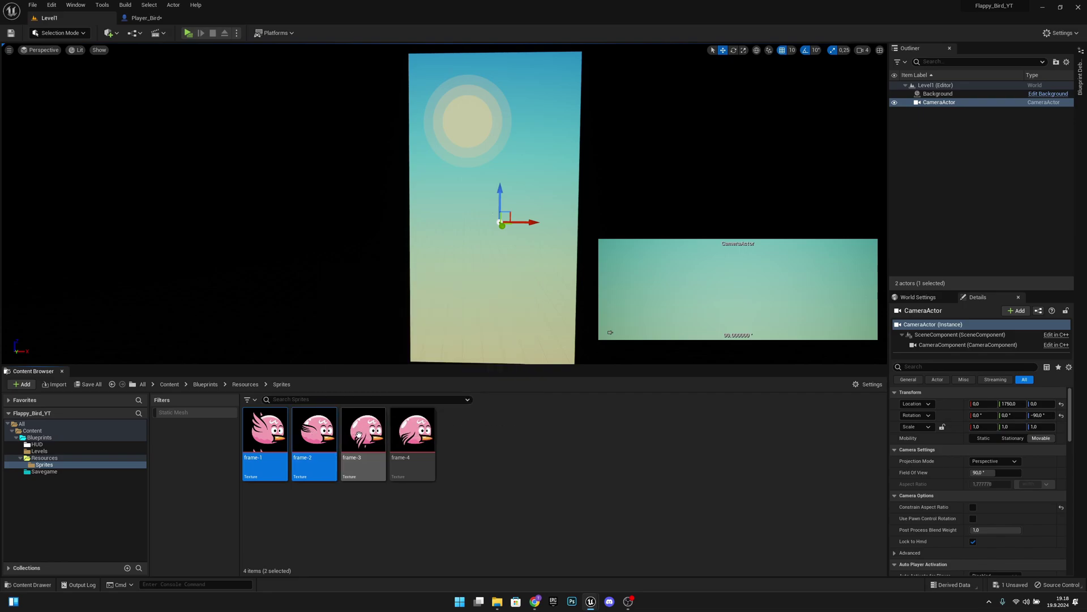
pyautogui.keyDown('ctrl'); pyautogui.click(363, 435); pyautogui.keyUp('ctrl')
pyautogui.click(326, 513)
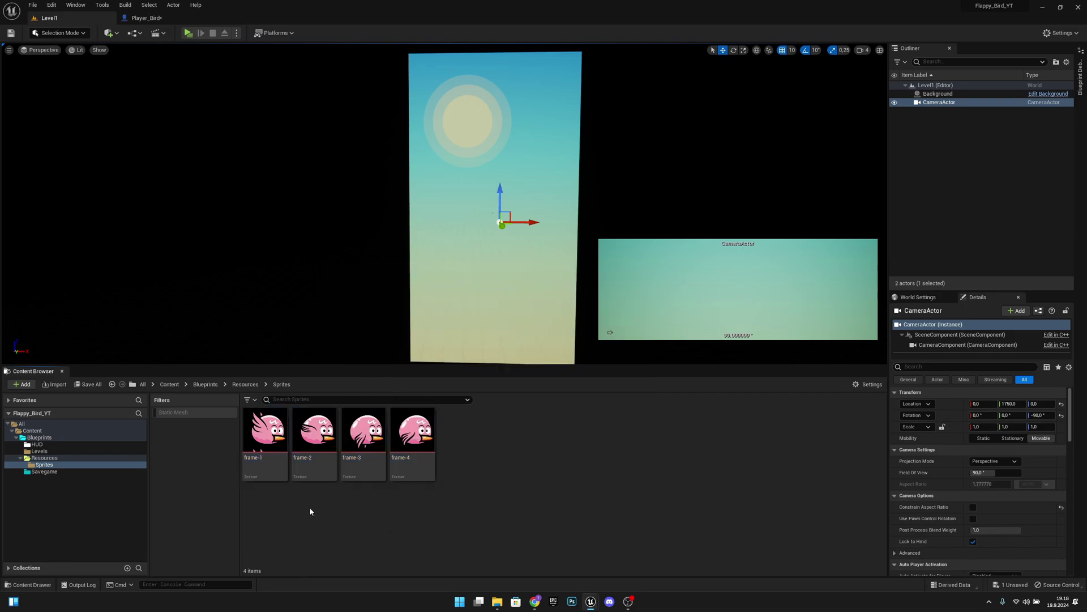
pyautogui.moveTo(251, 436)
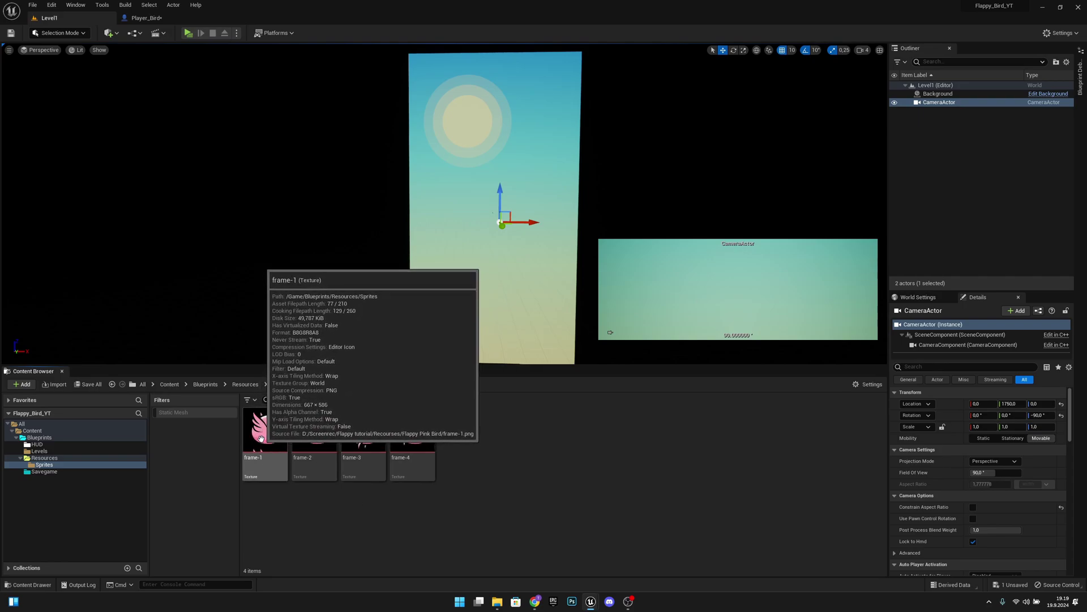
pyautogui.click(265, 438)
pyautogui.moveTo(418, 444)
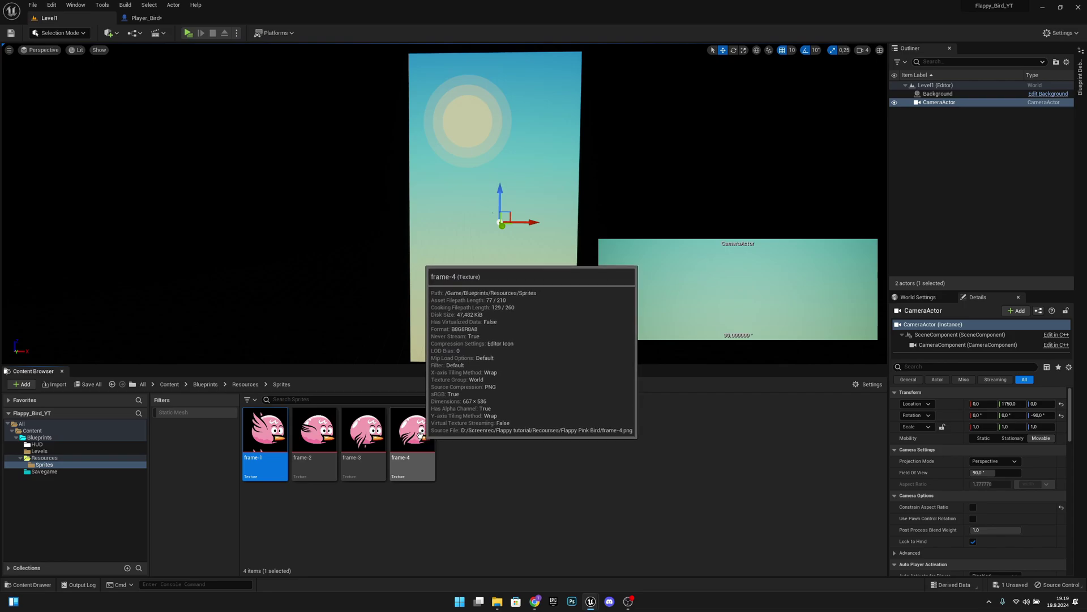
pyautogui.keyDown('shift'); pyautogui.click(420, 436); pyautogui.keyUp('shift')
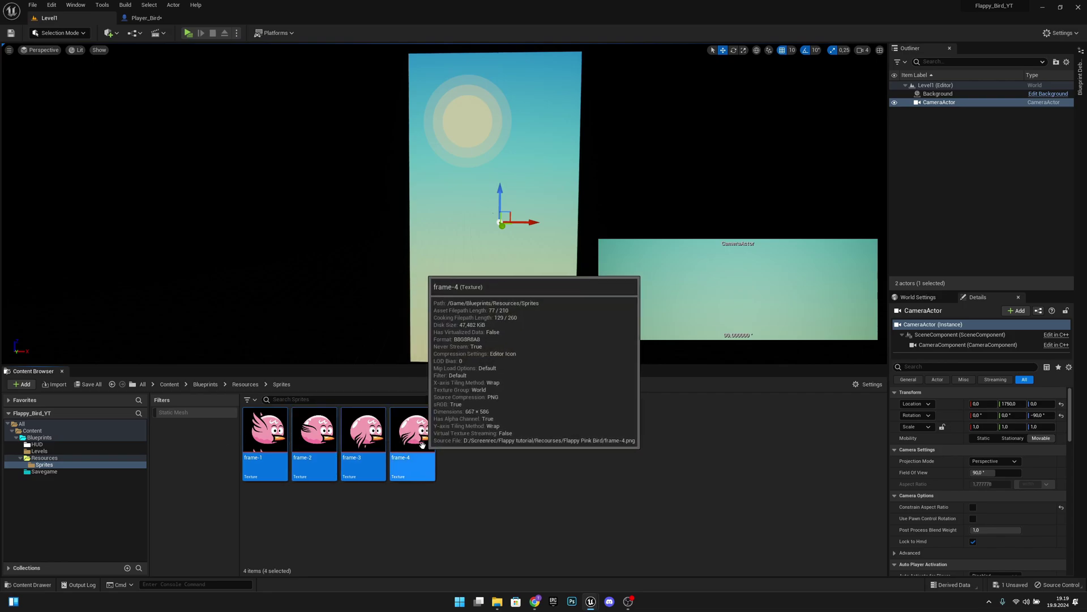
# Create sprites frame-1_Sprite to frame-4_Sprite from the four textures
pyautogui.rightClick(415, 438)
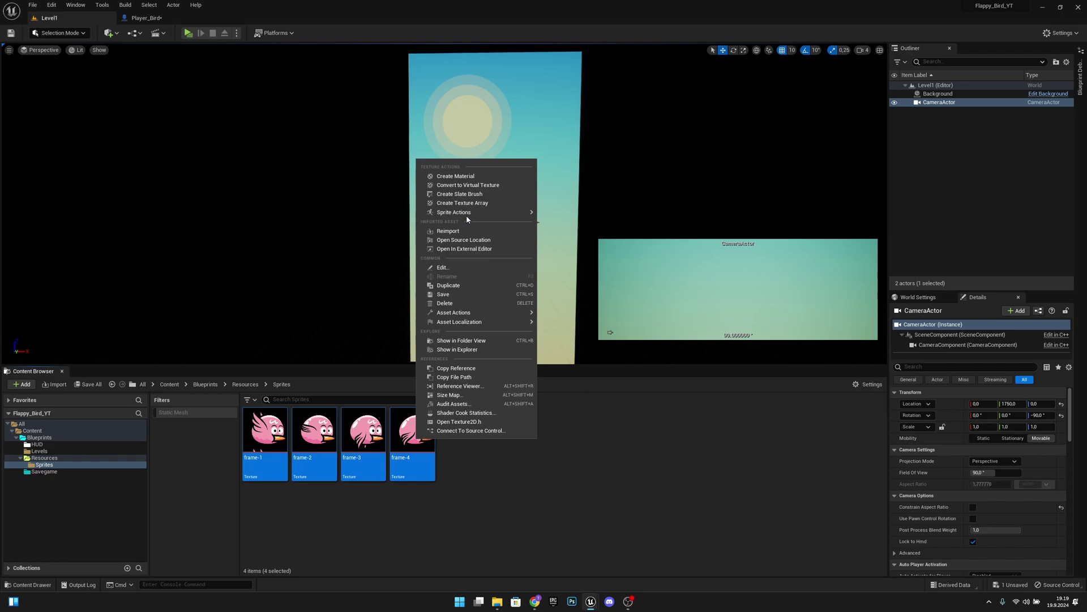
pyautogui.moveTo(467, 218)
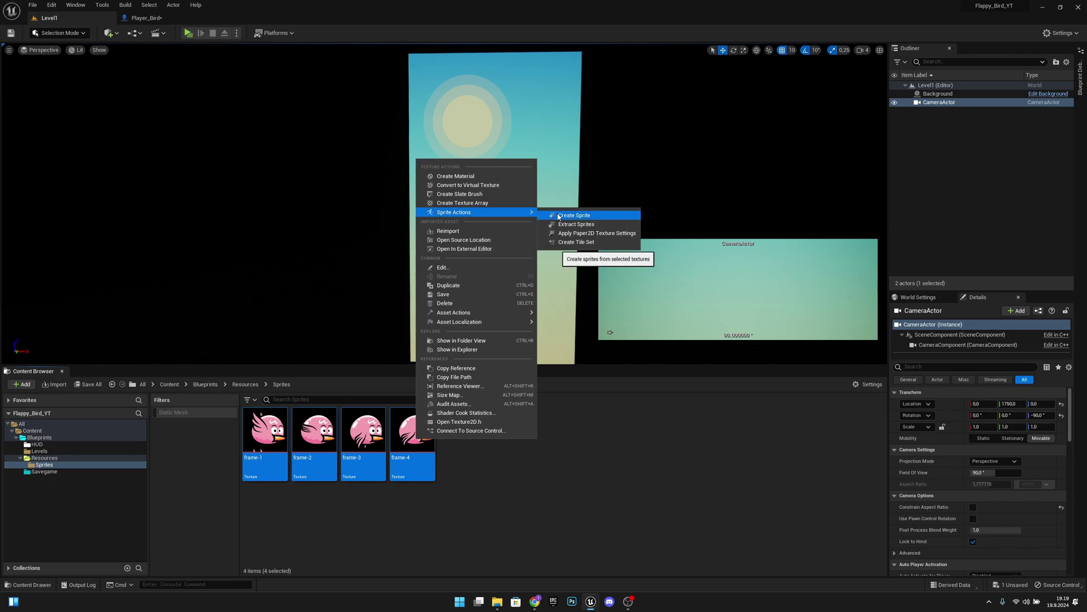
pyautogui.click(561, 216)
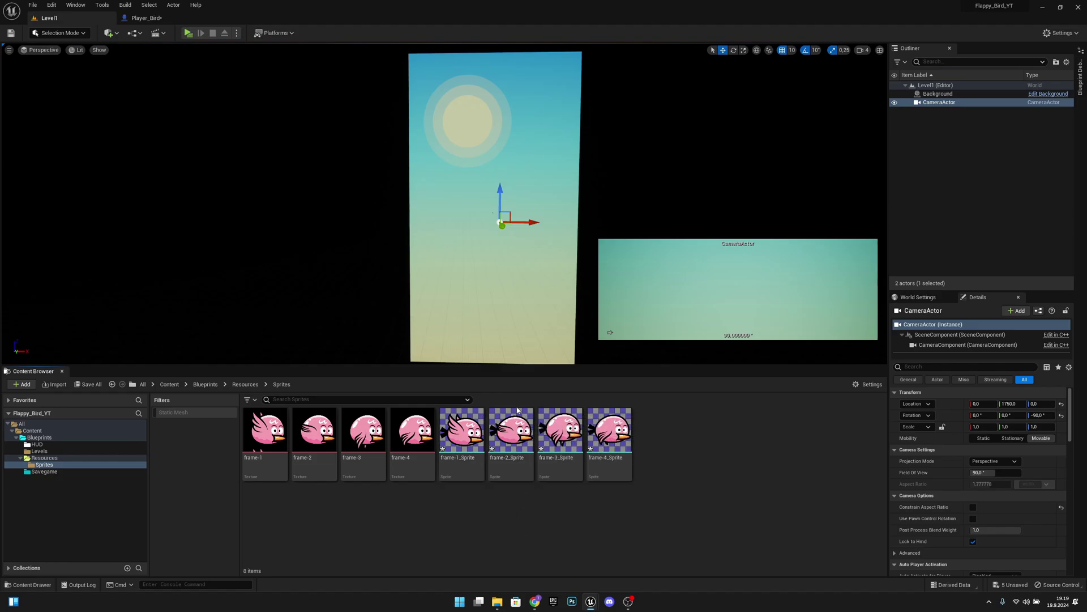
# Create a Paper Flipbook from the sprites and name it Idle
pyautogui.rightClick(523, 437)
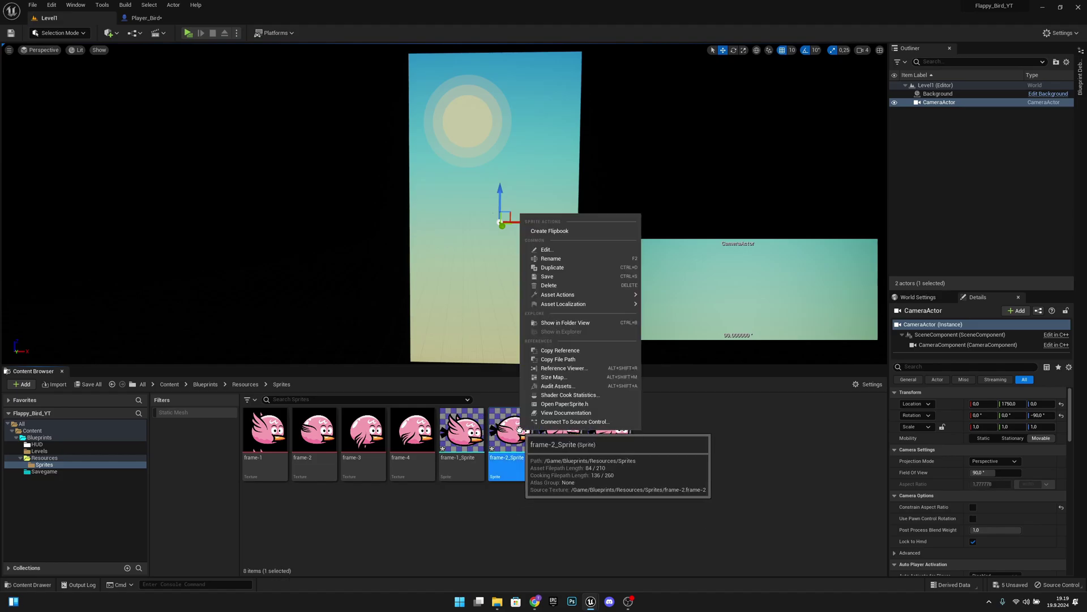
pyautogui.click(583, 231)
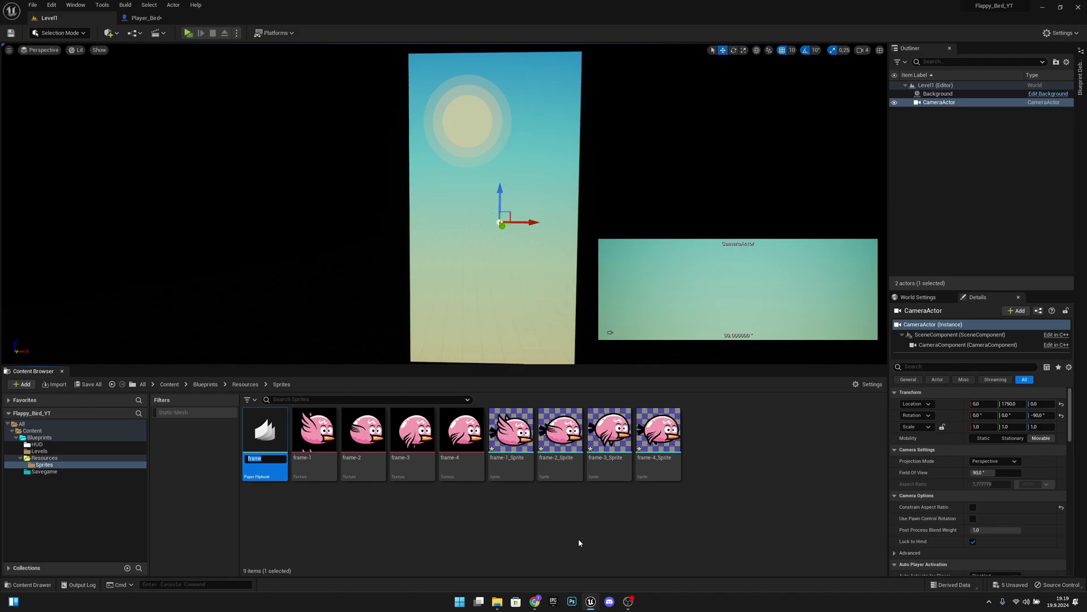
pyautogui.write('Idle')
pyautogui.press('Return')
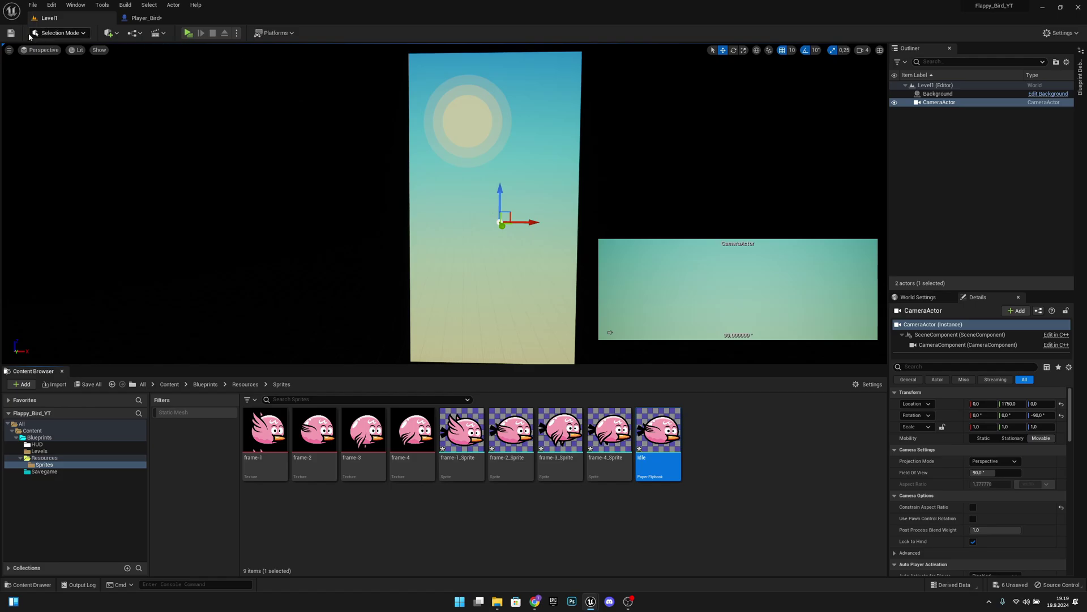
pyautogui.click(159, 19)
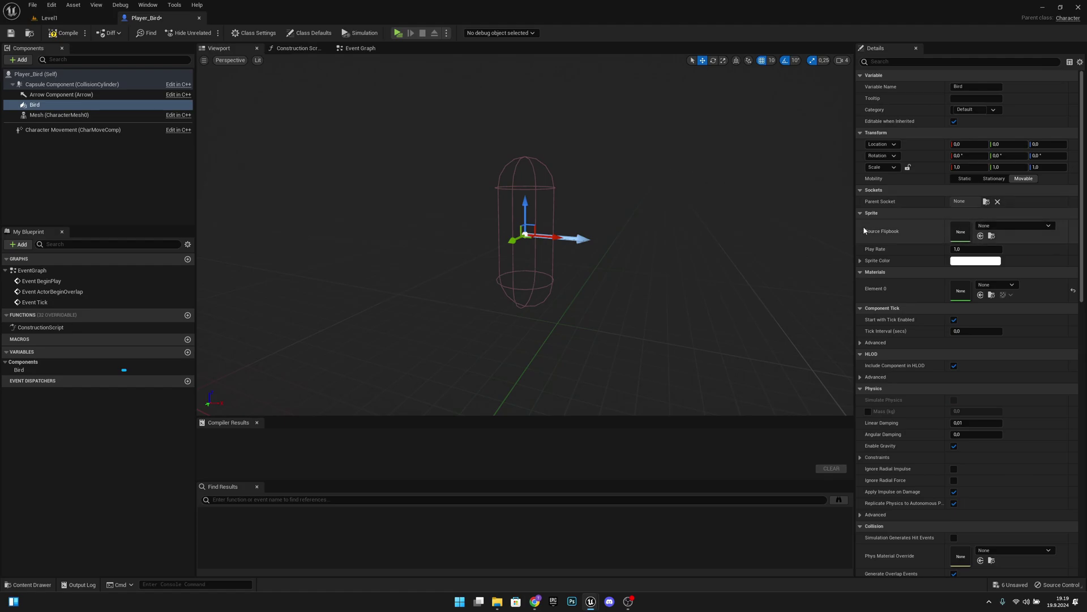
pyautogui.click(34, 105)
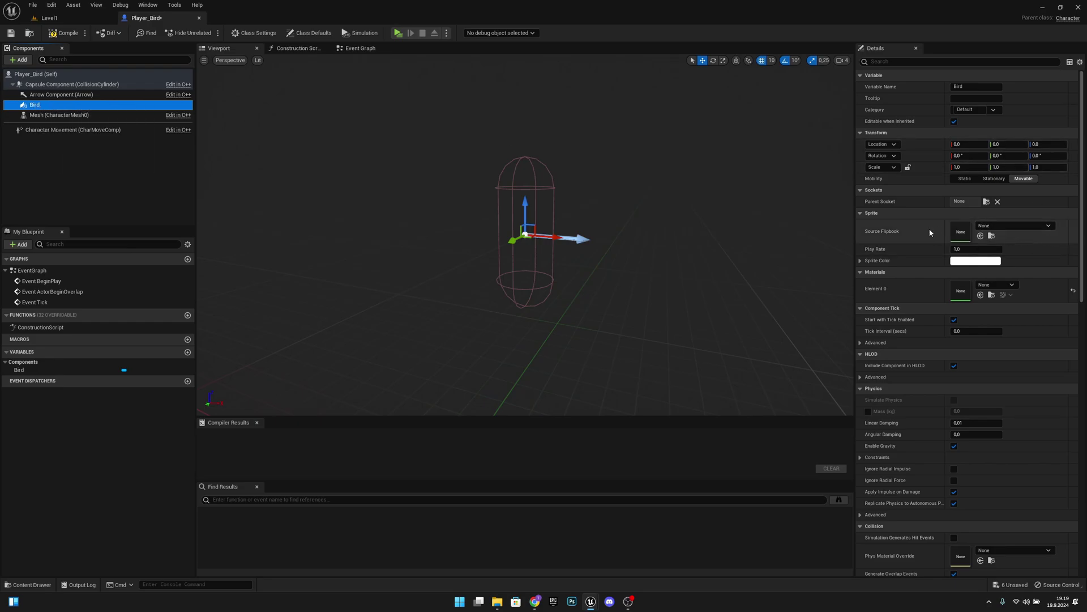
pyautogui.click(1025, 227)
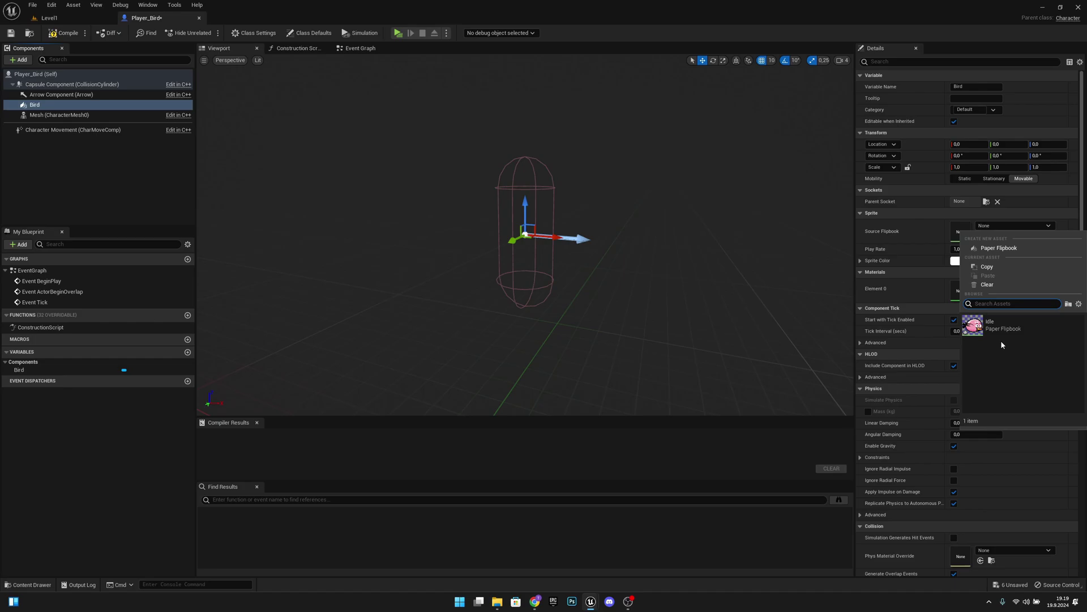
pyautogui.click(991, 326)
pyautogui.scroll(-5, 624, 294)
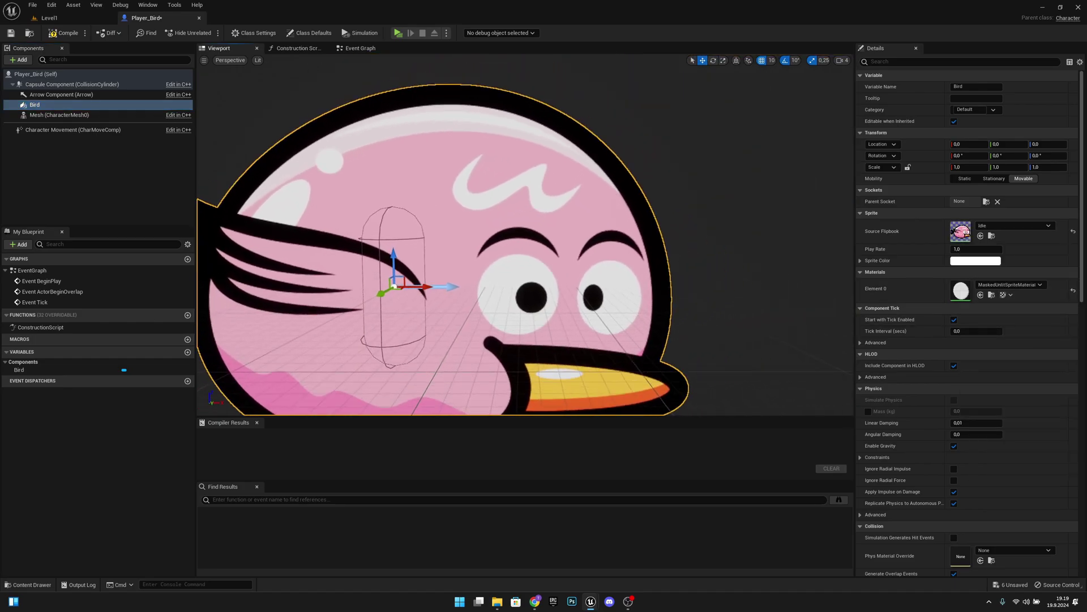
pyautogui.scroll(5, 625, 294)
pyautogui.scroll(-6, 524, 235)
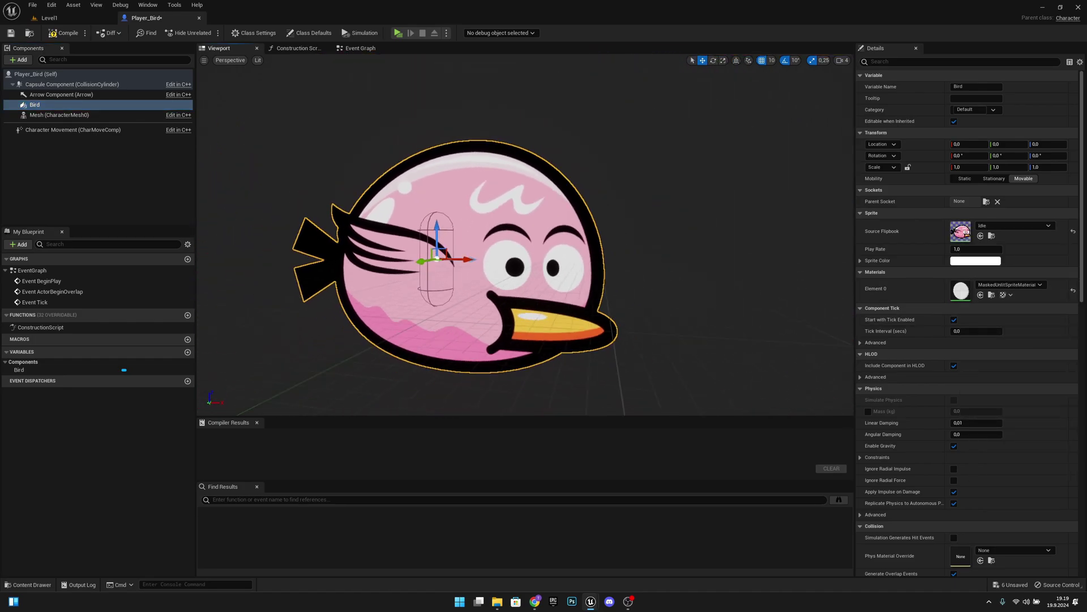
pyautogui.scroll(2, 623, 298)
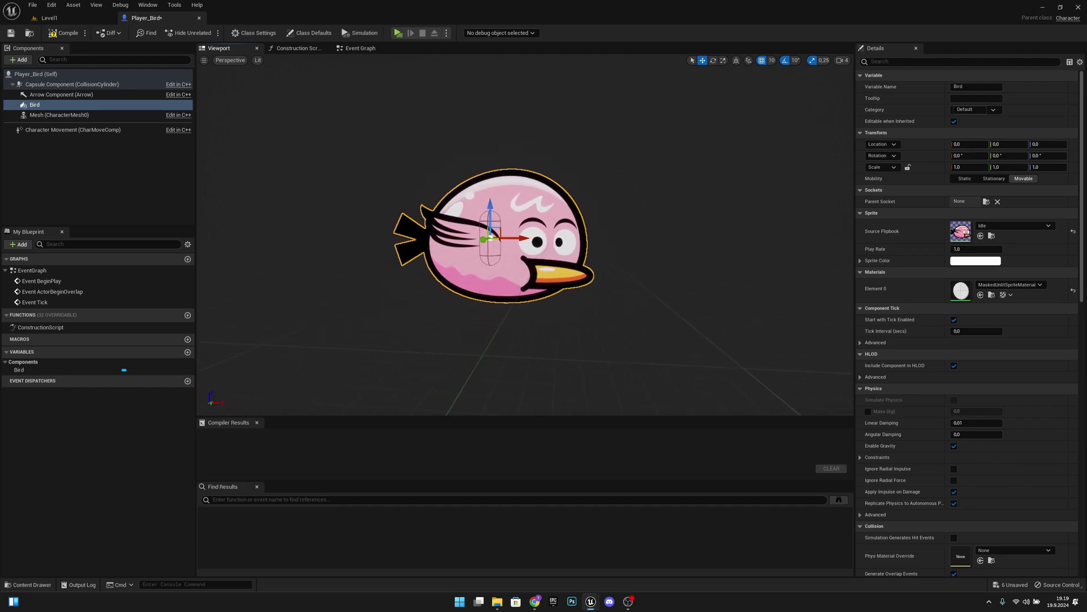
pyautogui.scroll(-2, 600, 247)
pyautogui.scroll(3, 597, 248)
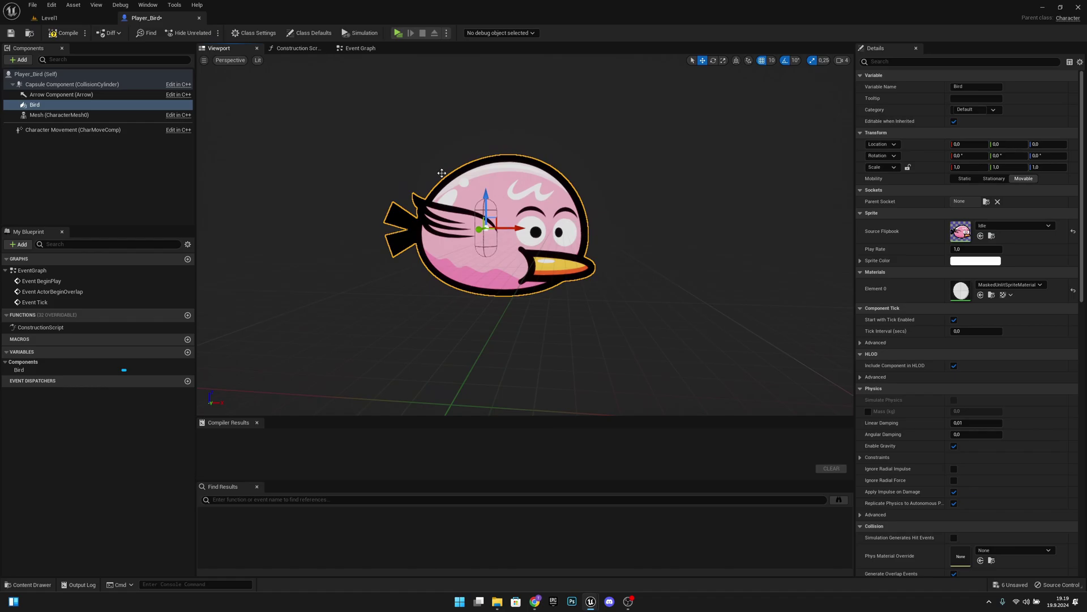
# Set the Capsule Component's Capsule Half Height and Capsule Radius both to 200
pyautogui.click(90, 84)
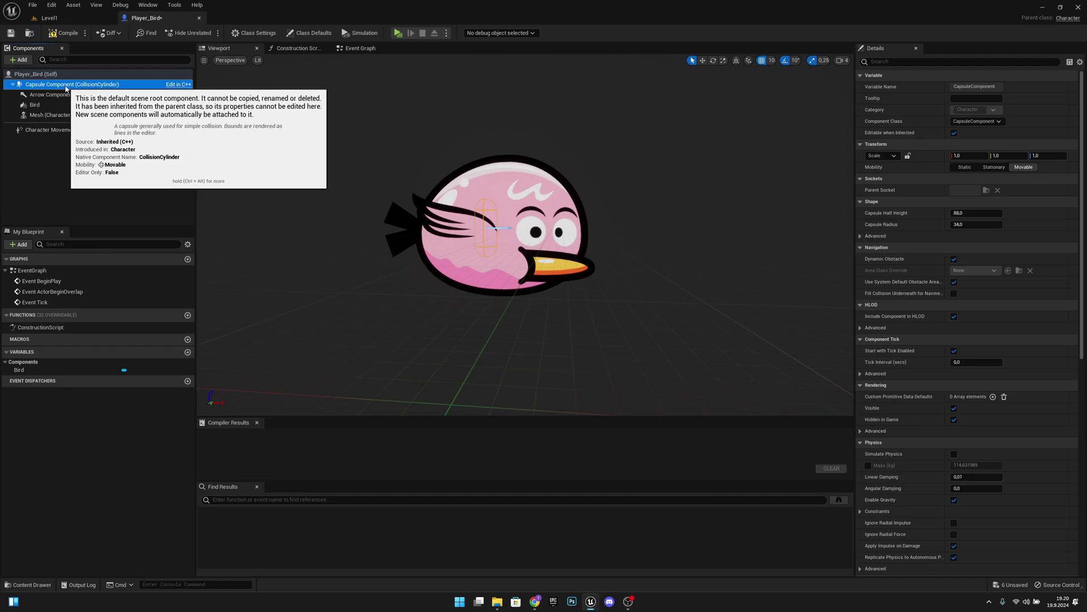
pyautogui.click(964, 212)
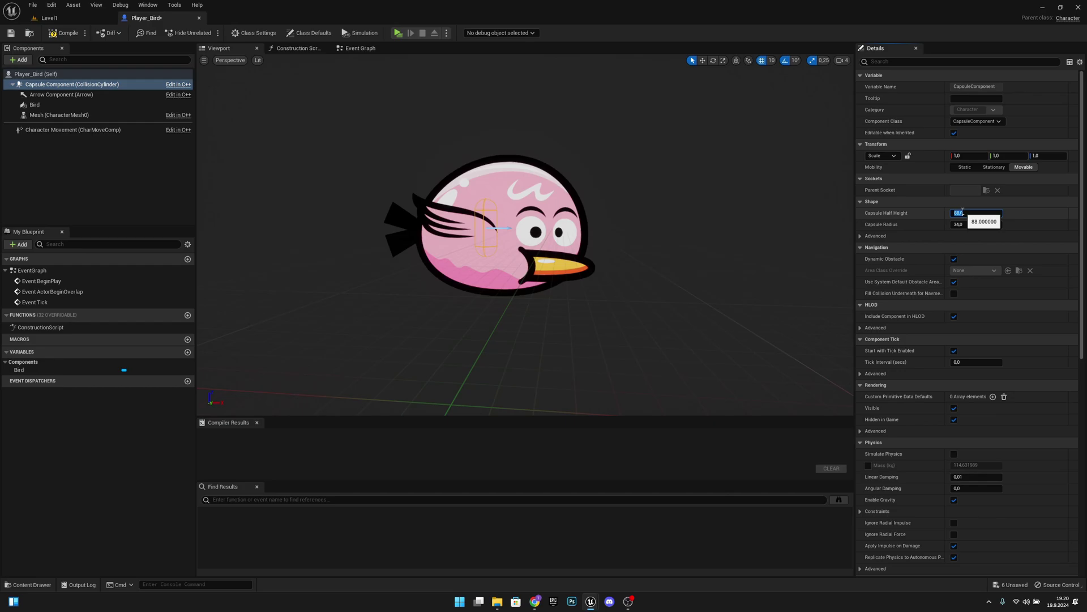
pyautogui.write('200')
pyautogui.press('Return')
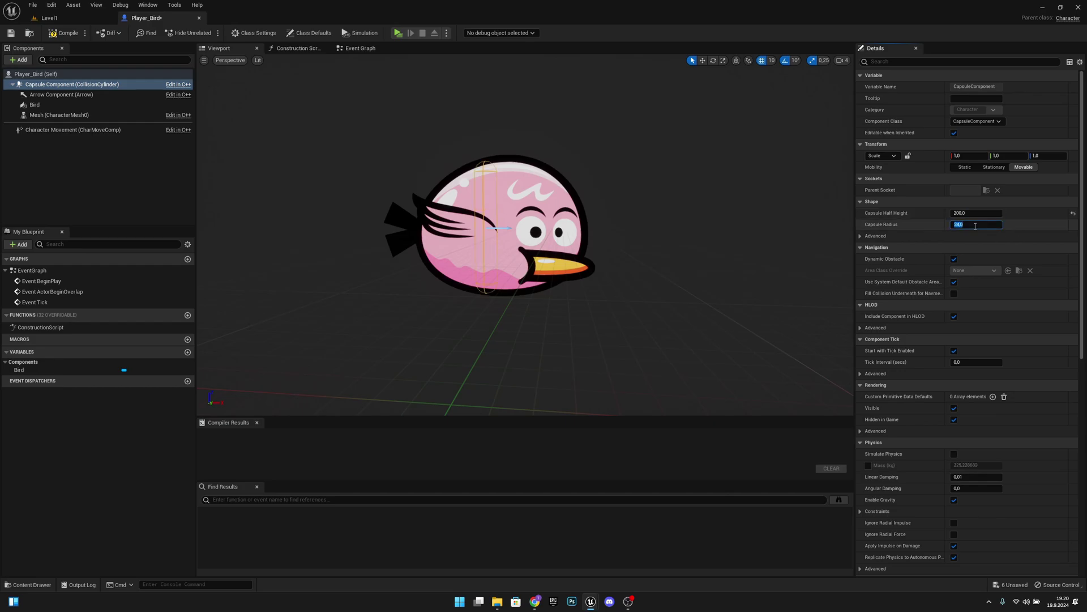
pyautogui.click(975, 226)
pyautogui.write('200')
pyautogui.press('Return')
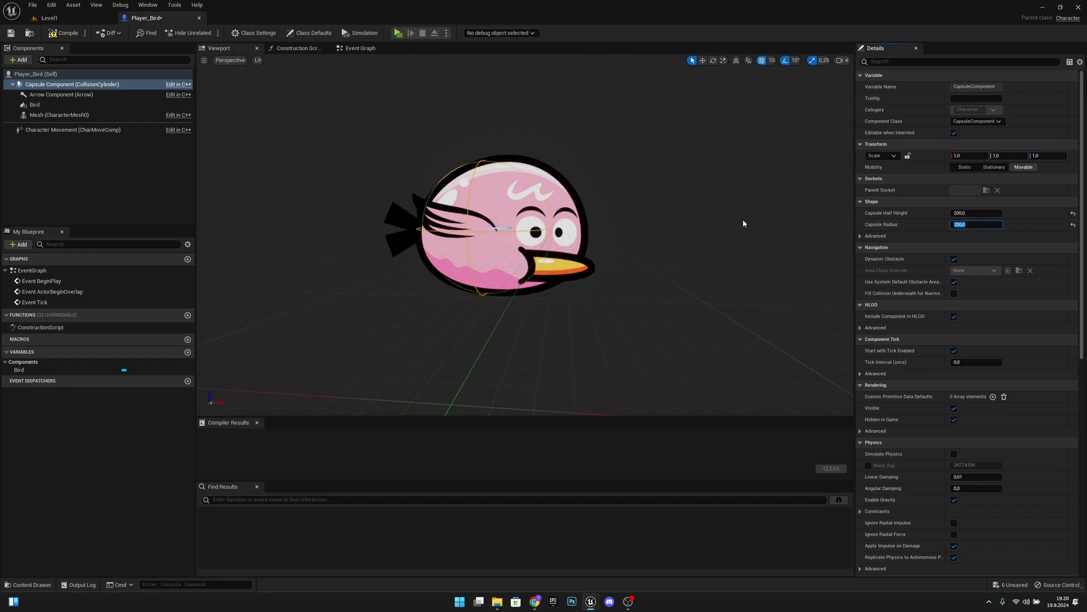
pyautogui.moveTo(604, 220)
pyautogui.mouseDown()
pyautogui.moveTo(623, 221)
pyautogui.moveTo(600, 192)
pyautogui.moveTo(623, 223)
pyautogui.moveTo(610, 222)
pyautogui.mouseUp()
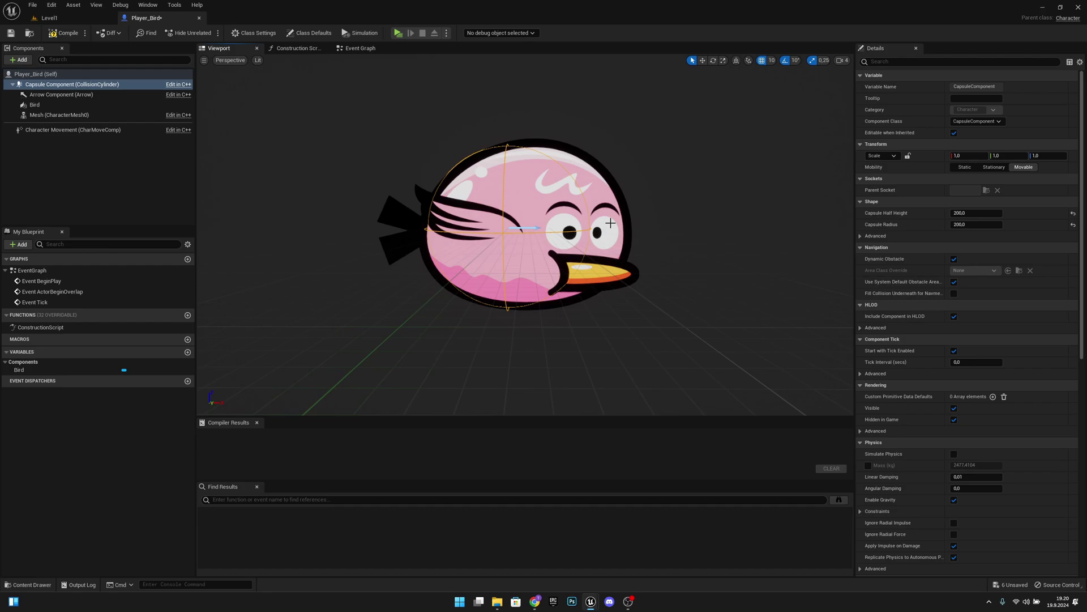
# Set the Bird component's Location X to -100
pyautogui.click(58, 105)
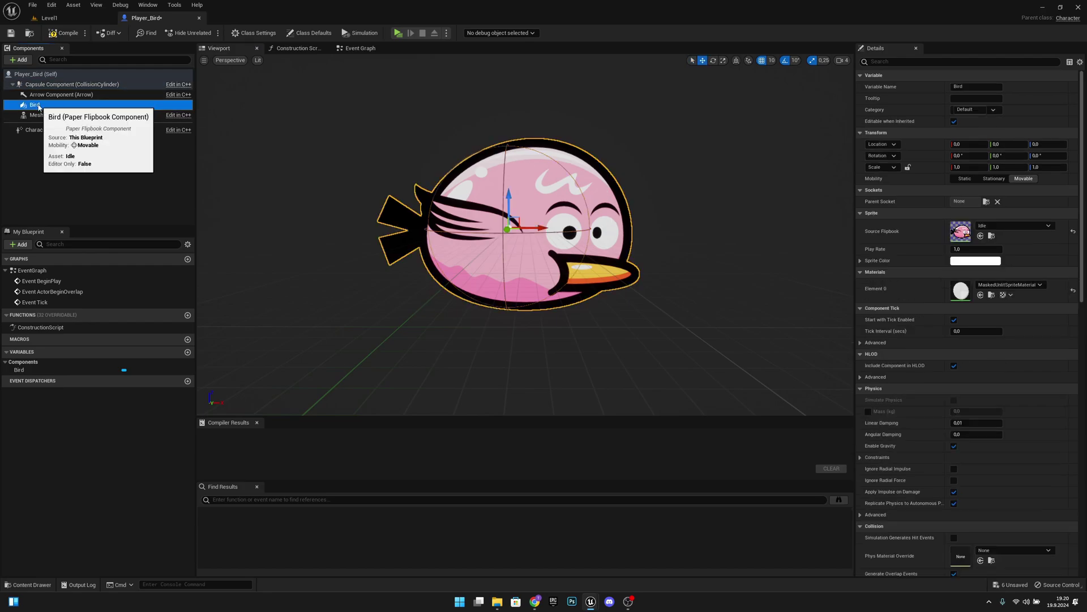
pyautogui.click(961, 144)
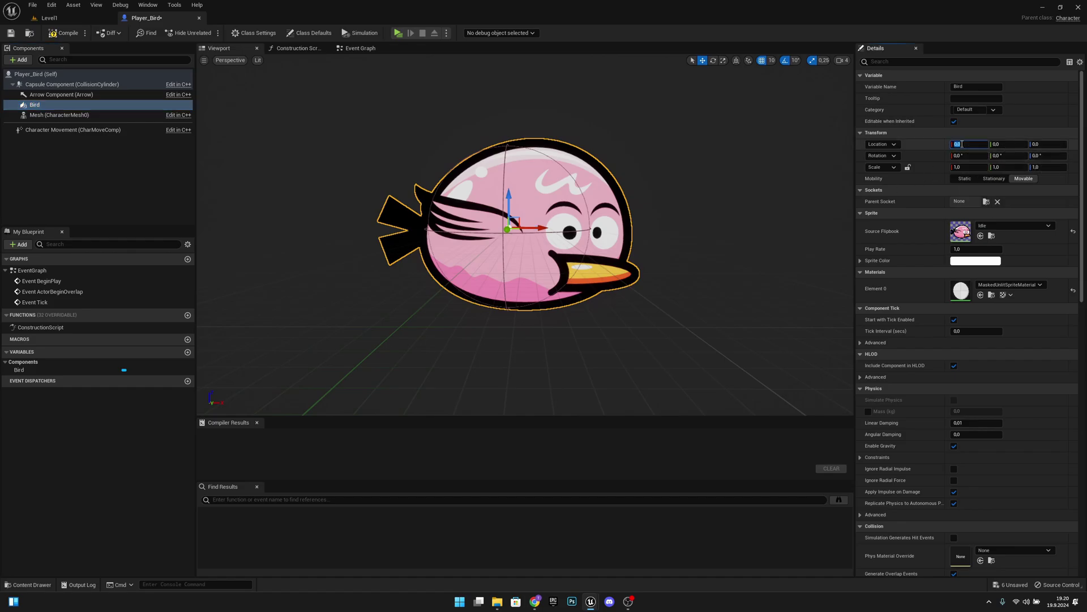
pyautogui.write('-100')
pyautogui.press('Return')
pyautogui.moveTo(623, 340); pyautogui.dragTo(560, 335, button='right')
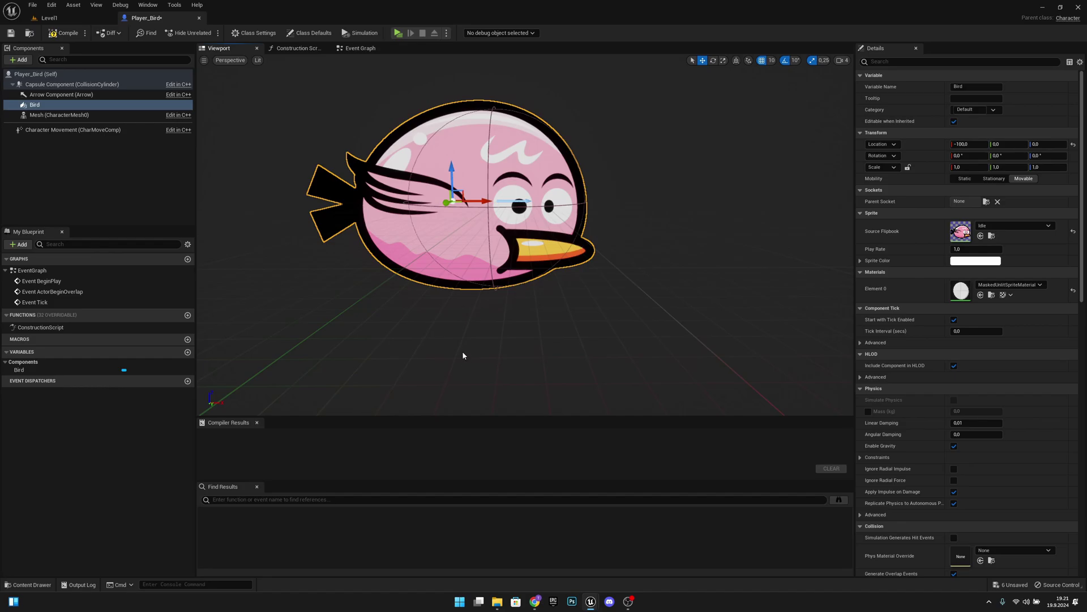
# Enable Constrain to Plane on Character Movement with Plane Constraint Axis Setting Y
pyautogui.click(55, 133)
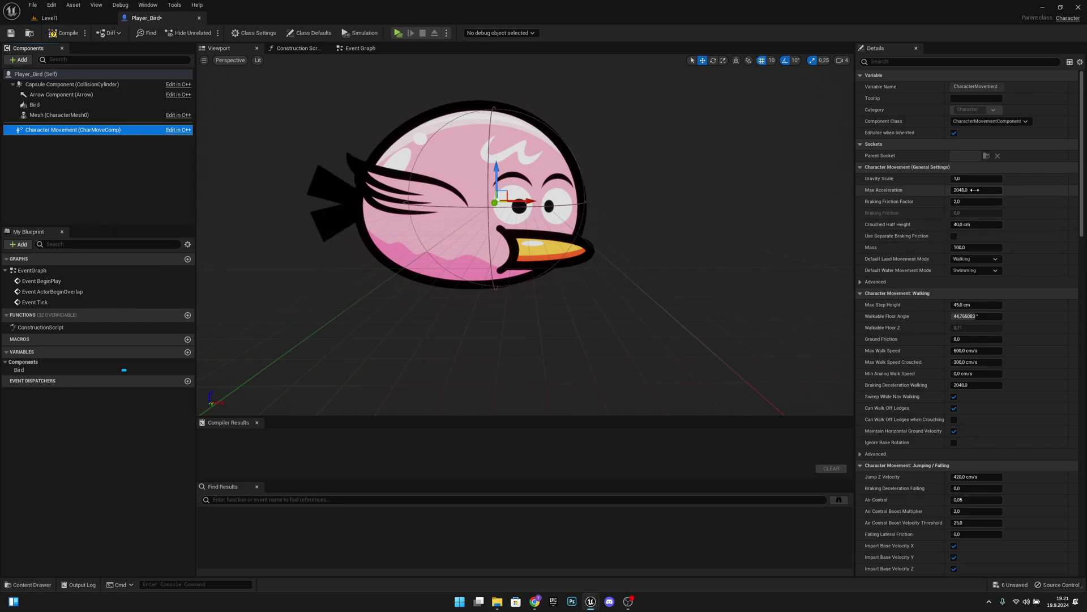
pyautogui.scroll(-15, 975, 190)
pyautogui.scroll(-10, 968, 324)
pyautogui.scroll(-3, 903, 386)
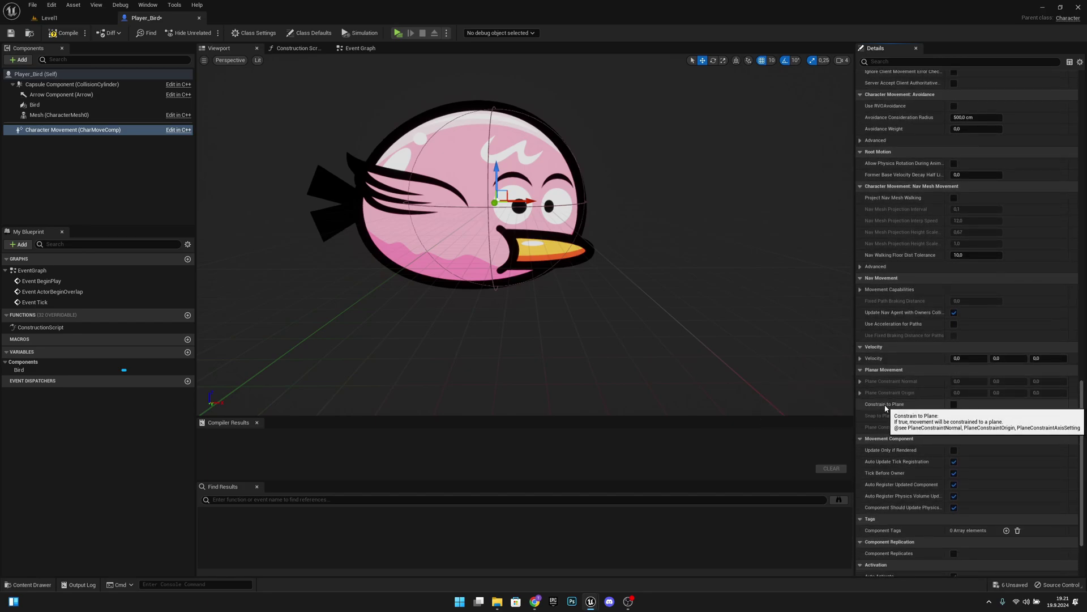
pyautogui.click(954, 405)
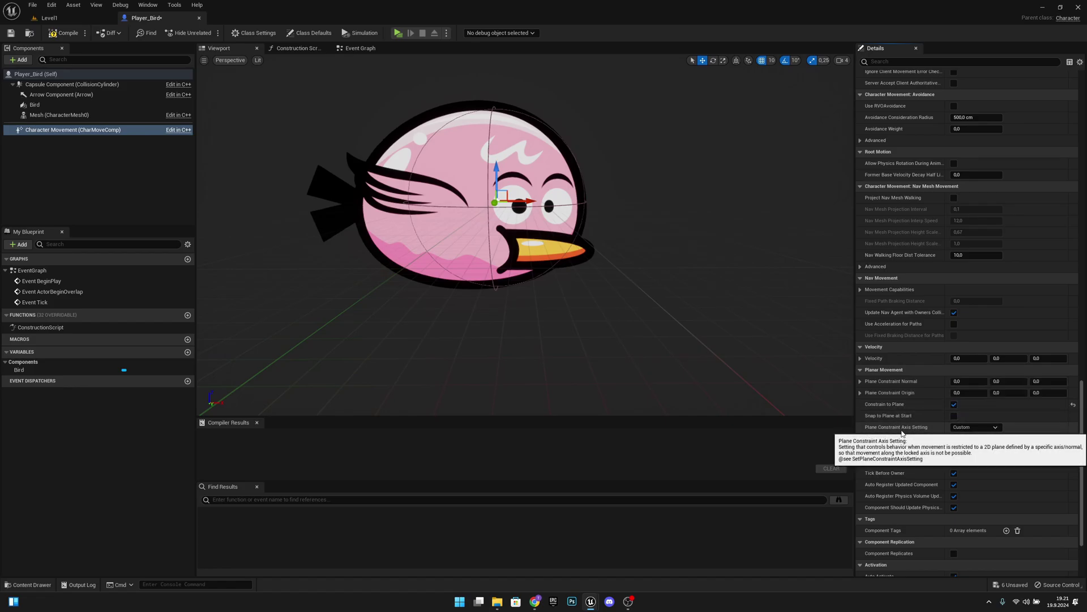
pyautogui.click(977, 428)
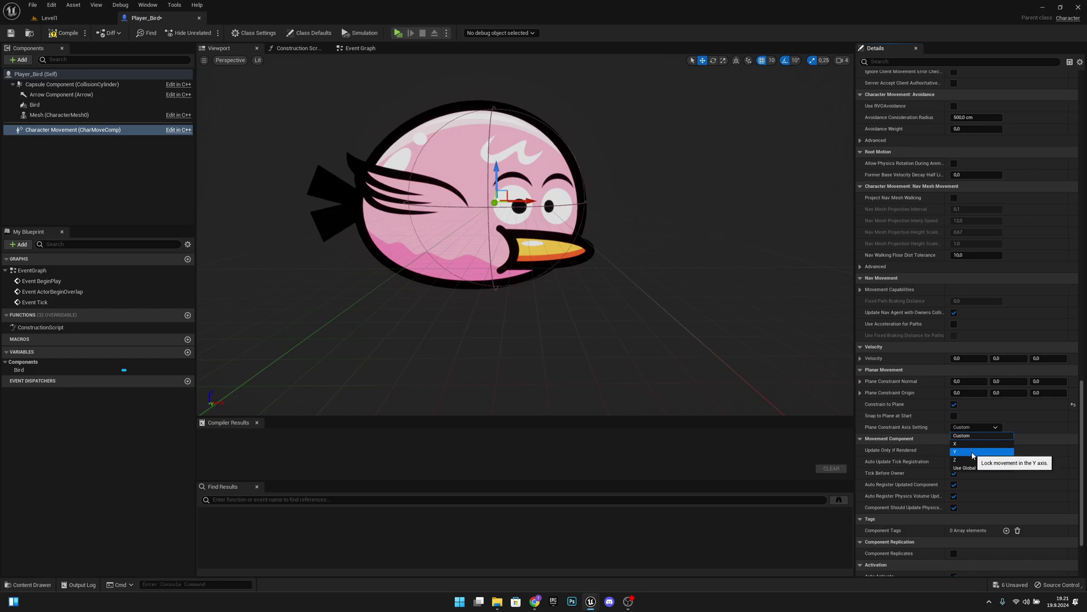
pyautogui.click(972, 452)
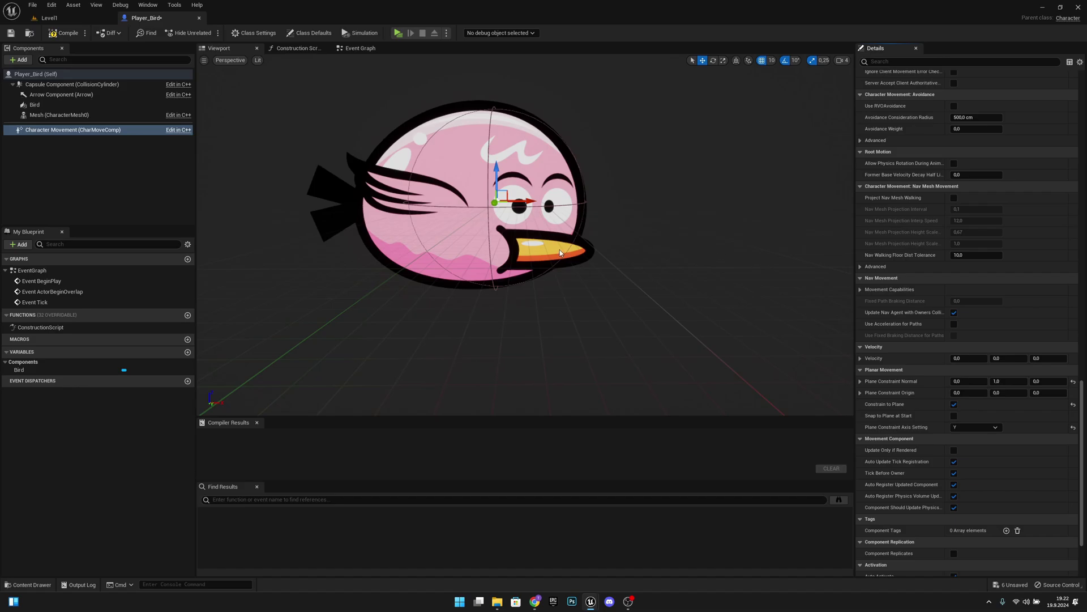
# Delete the three disabled default event nodes from the Event Graph
pyautogui.click(367, 50)
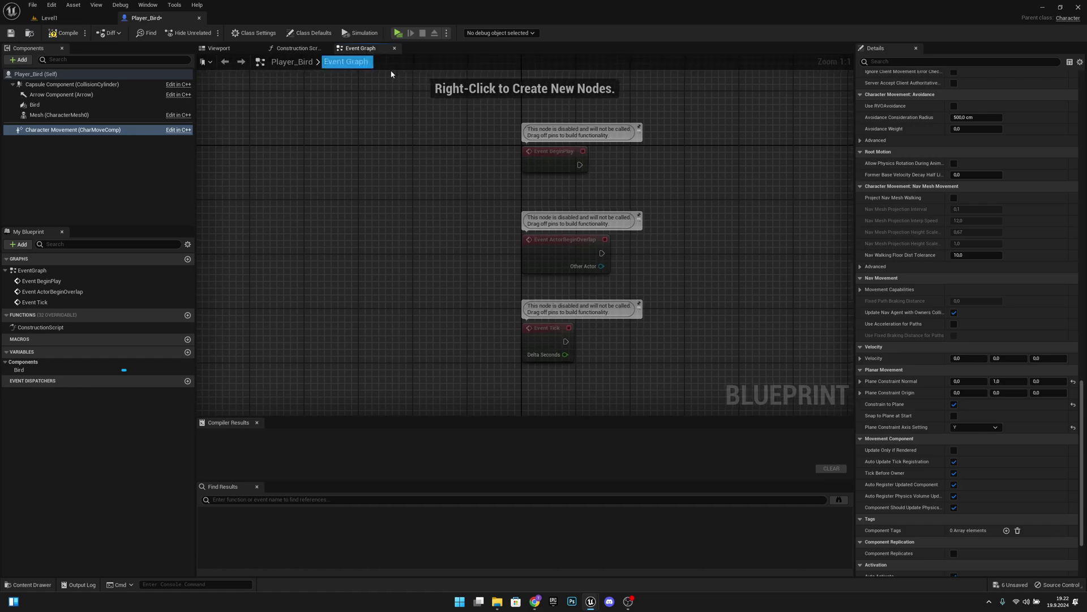
pyautogui.moveTo(713, 243); pyautogui.dragTo(561, 309, button='right')
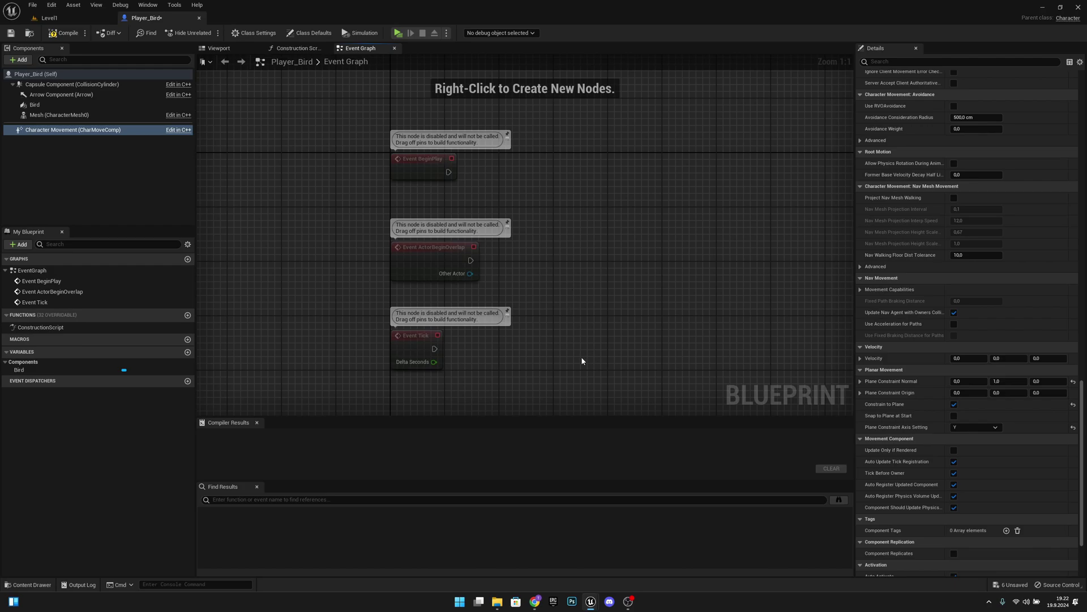
pyautogui.moveTo(503, 342); pyautogui.dragTo(358, 114)
pyautogui.press('Delete')
pyautogui.moveTo(453, 235); pyautogui.dragTo(330, 189, button='right')
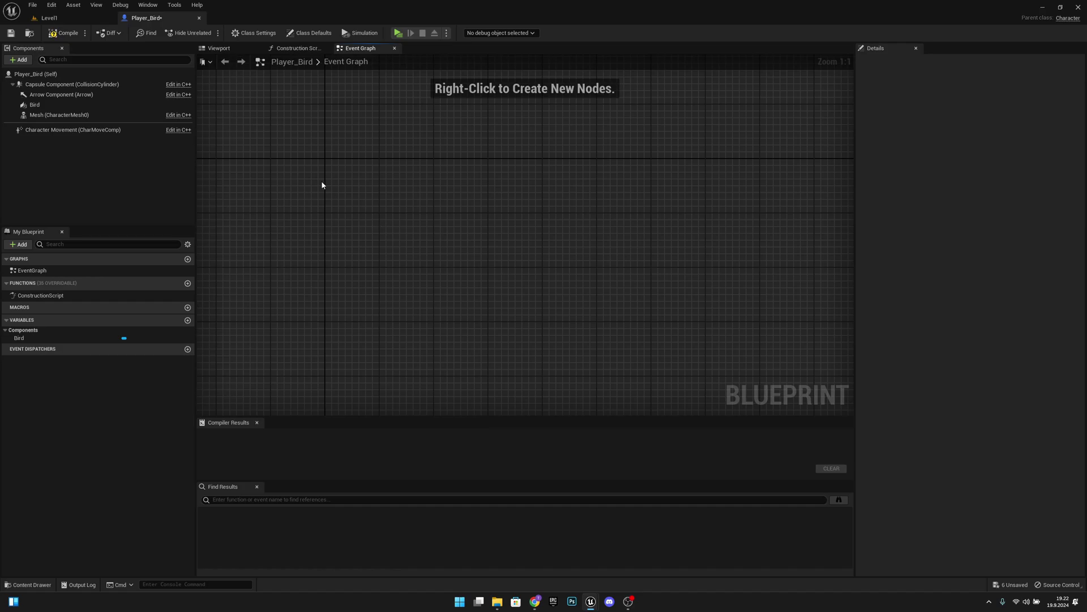
pyautogui.click(55, 5)
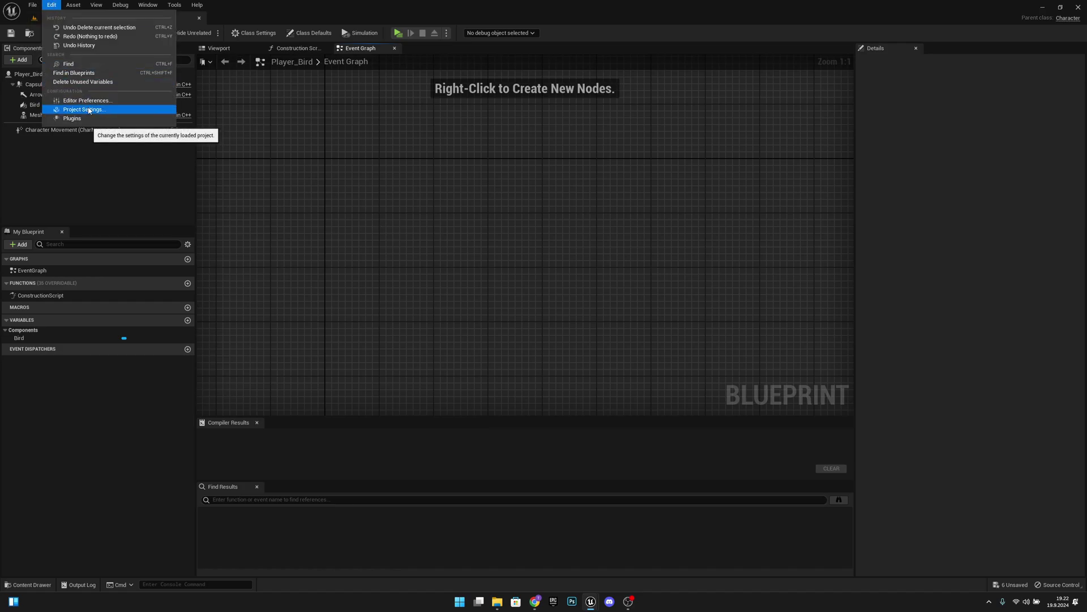
# Add an Action Mapping named Jump in Project Settings > Input
pyautogui.click(89, 110)
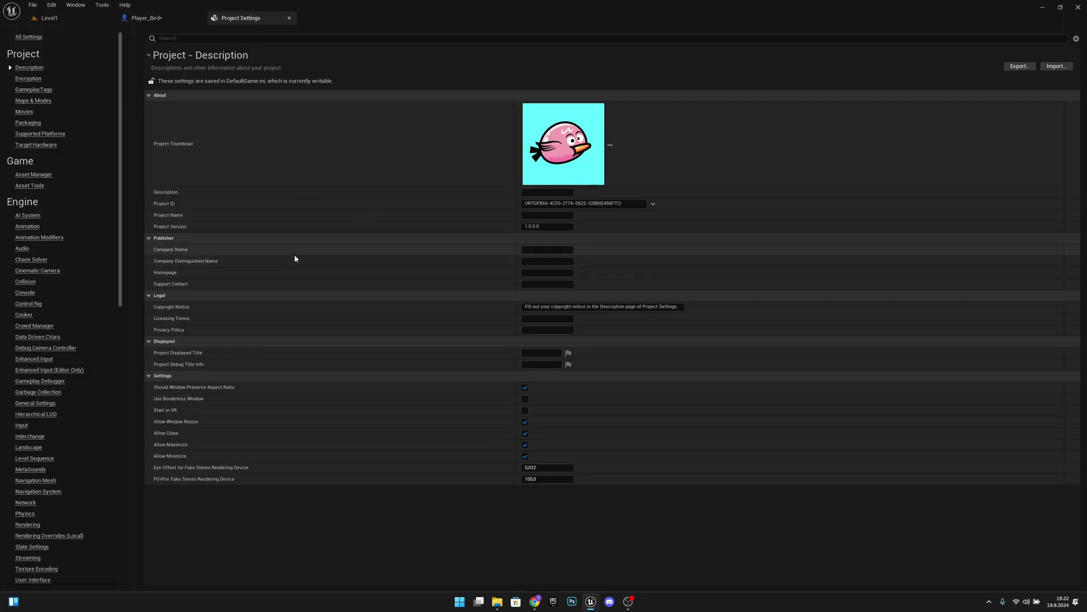
pyautogui.click(22, 424)
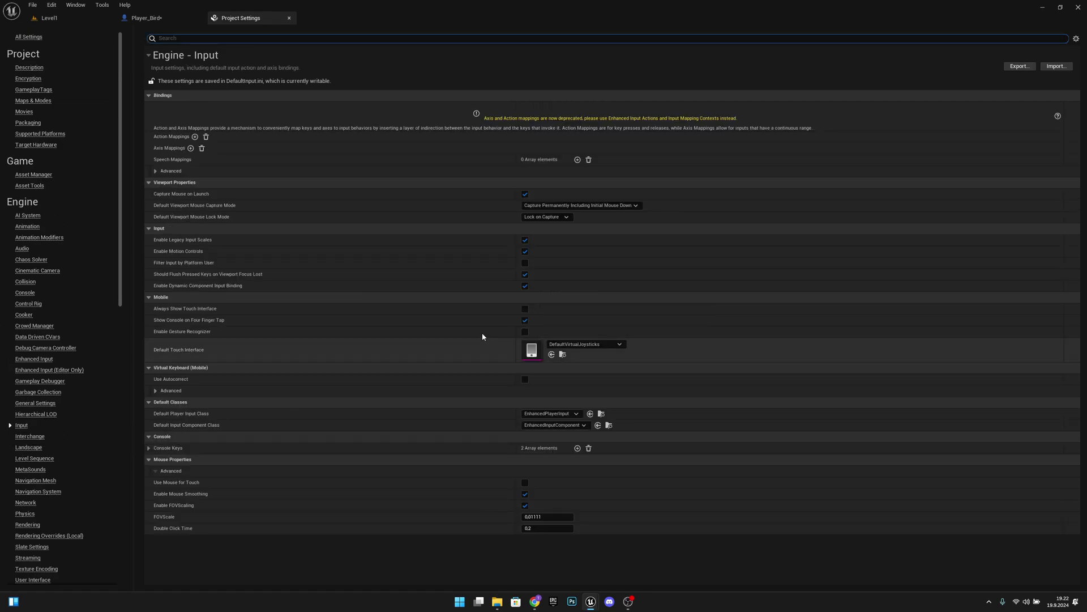
pyautogui.click(195, 138)
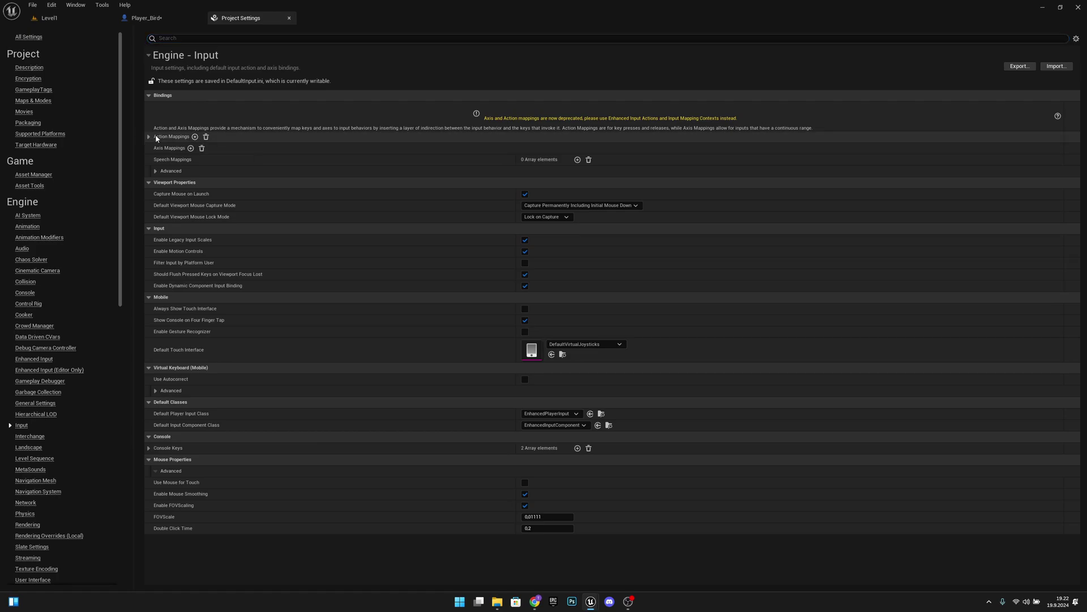
pyautogui.click(149, 137)
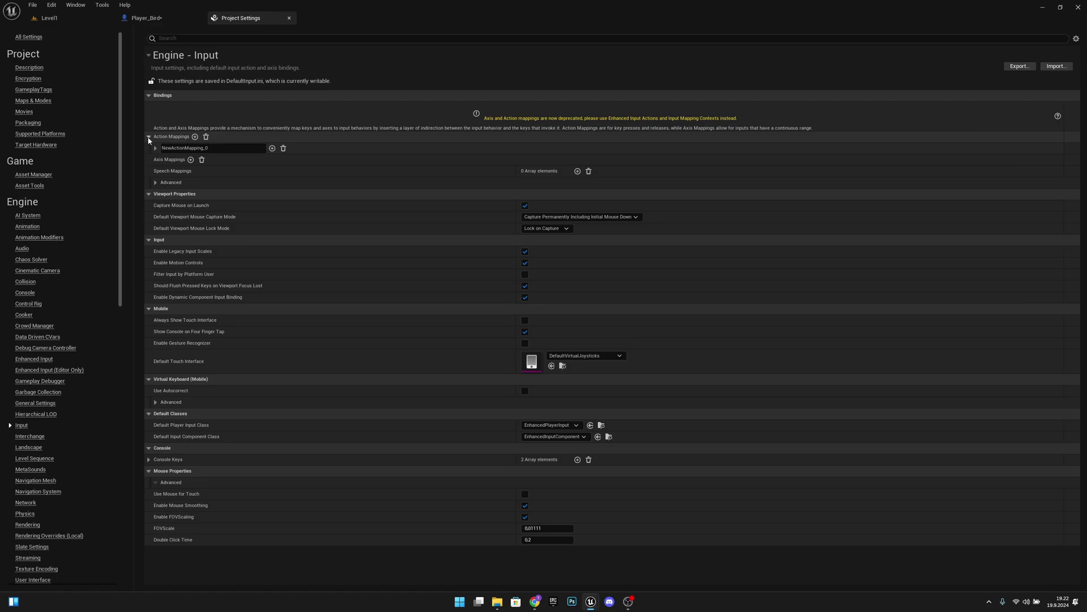
pyautogui.click(239, 150)
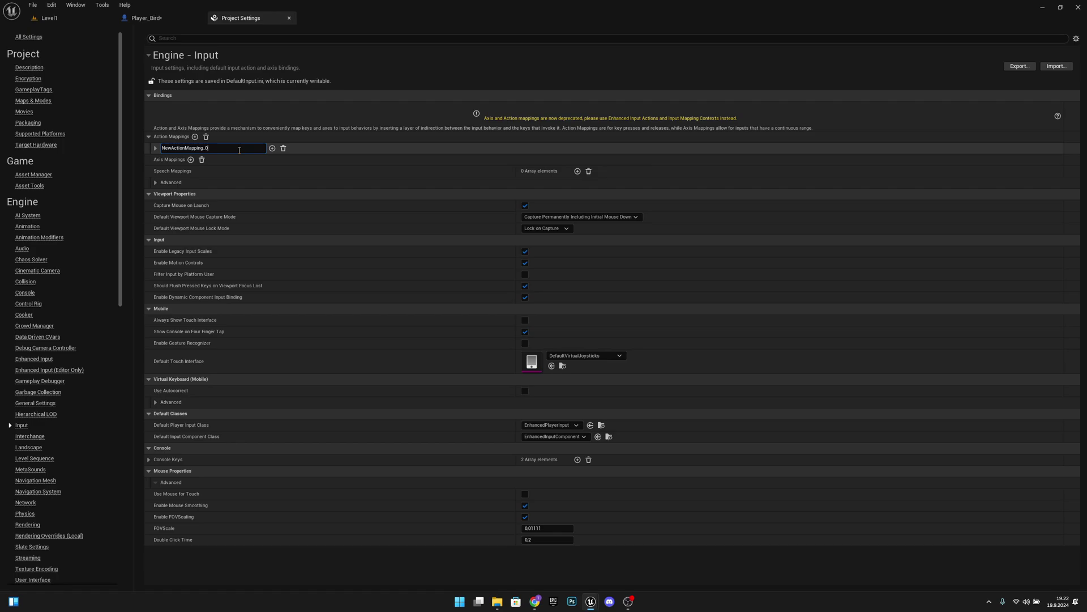
pyautogui.write('J')
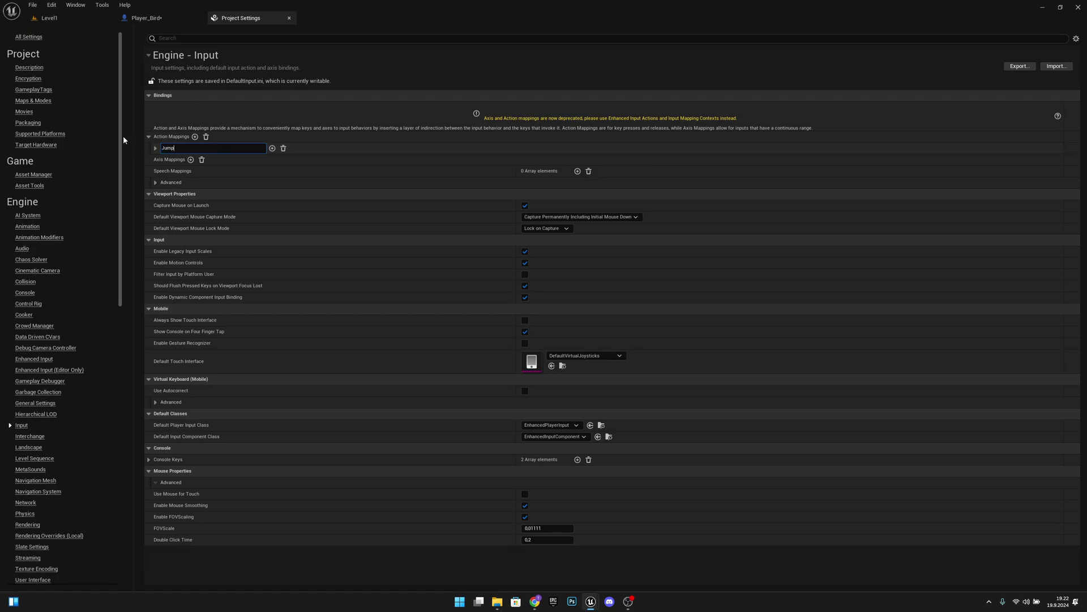
pyautogui.write('ump')
pyautogui.press('Return')
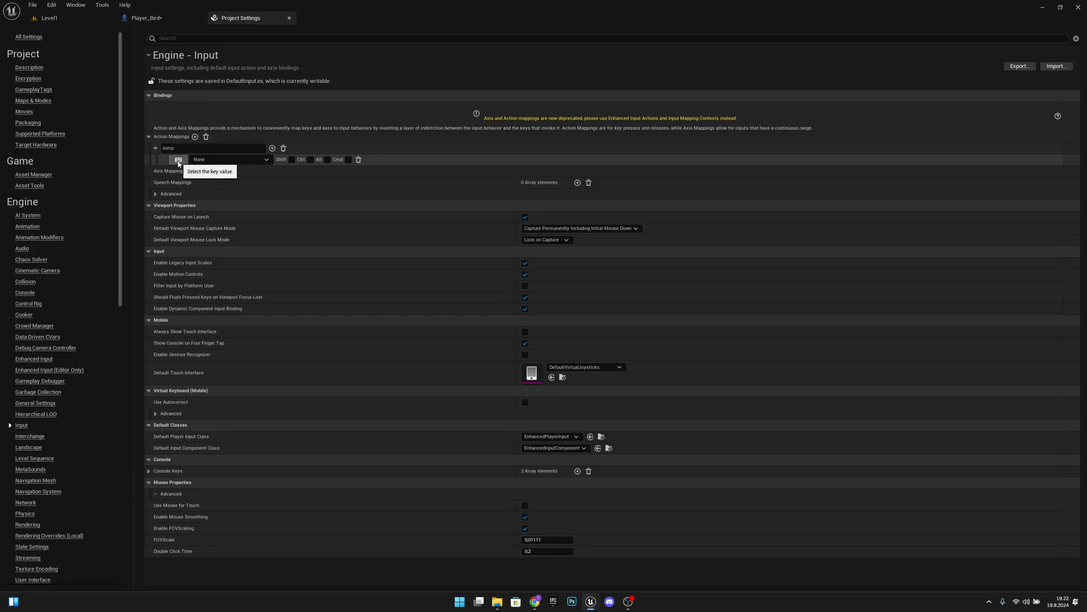
# Bind the Jump action to Left Mouse Button and return to Player_Bird's Event Graph
pyautogui.click(178, 161)
pyautogui.click(179, 162)
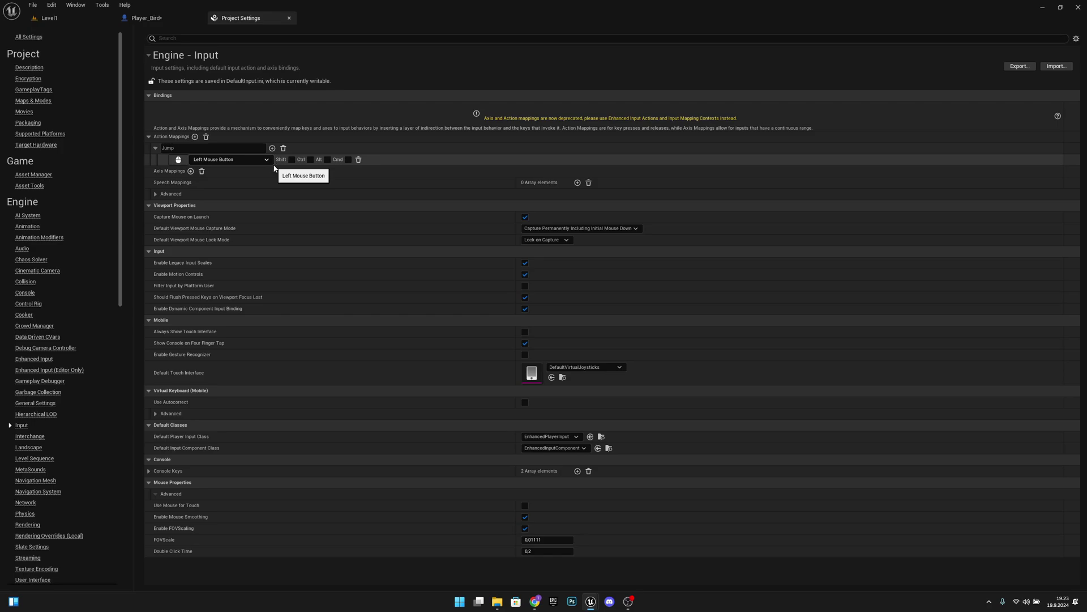
pyautogui.click(289, 18)
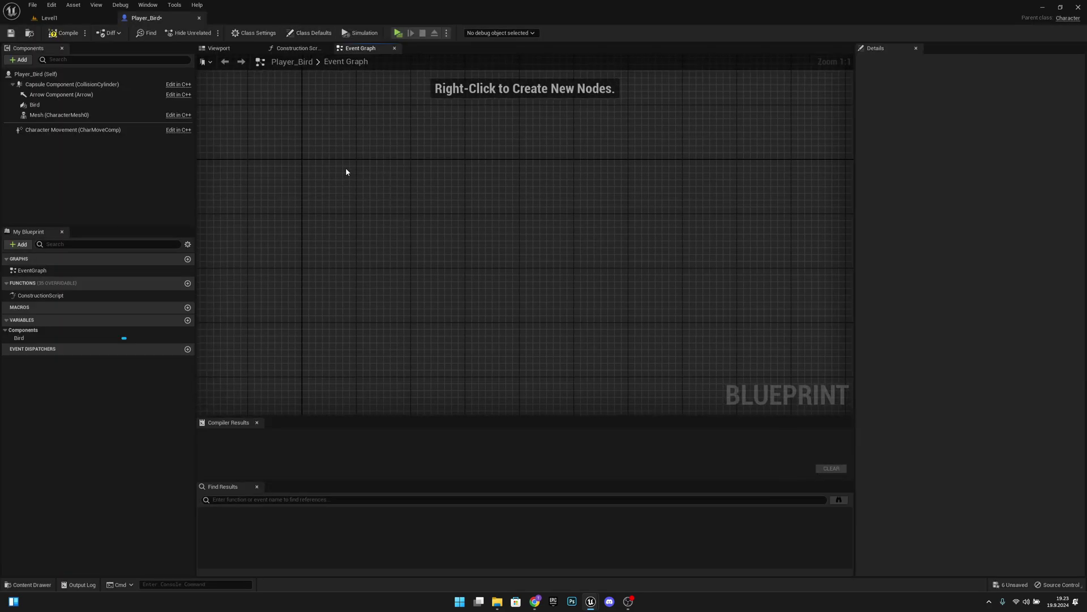
pyautogui.rightClick(326, 176)
pyautogui.write('jump')
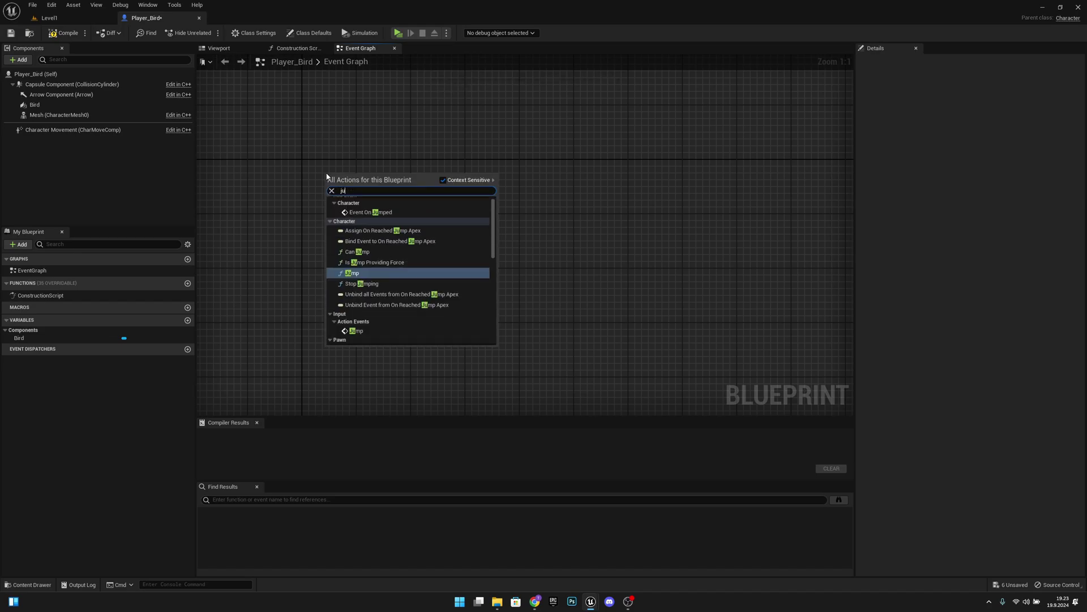